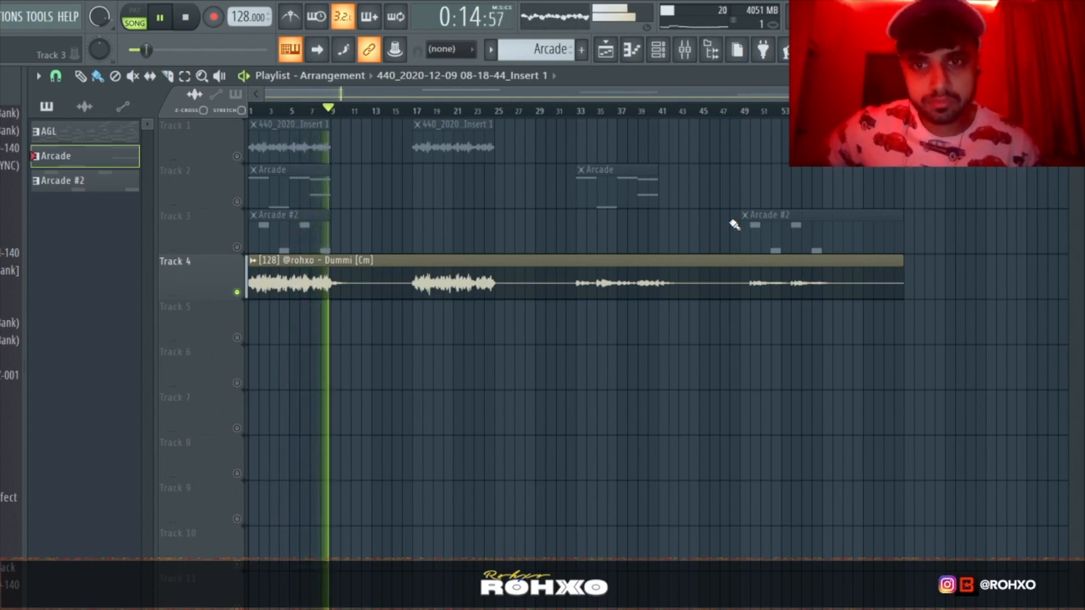
Stop the song and open the AGL pattern's notes in the piano roll from the channel rack.
{"action": "key", "text": "space"}
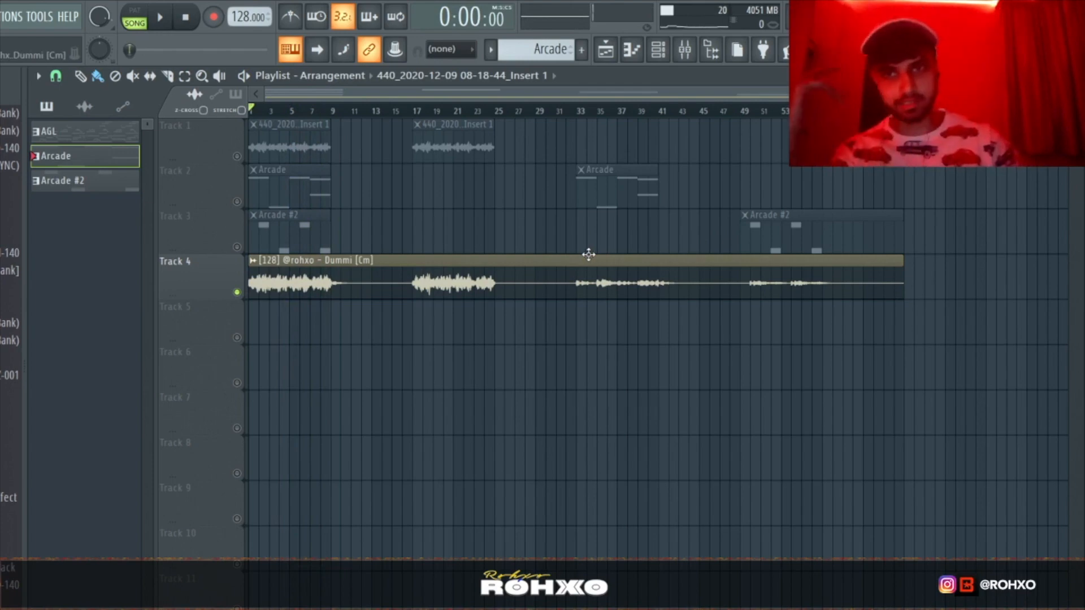
{"action": "left_click", "coordinate": [657, 50]}
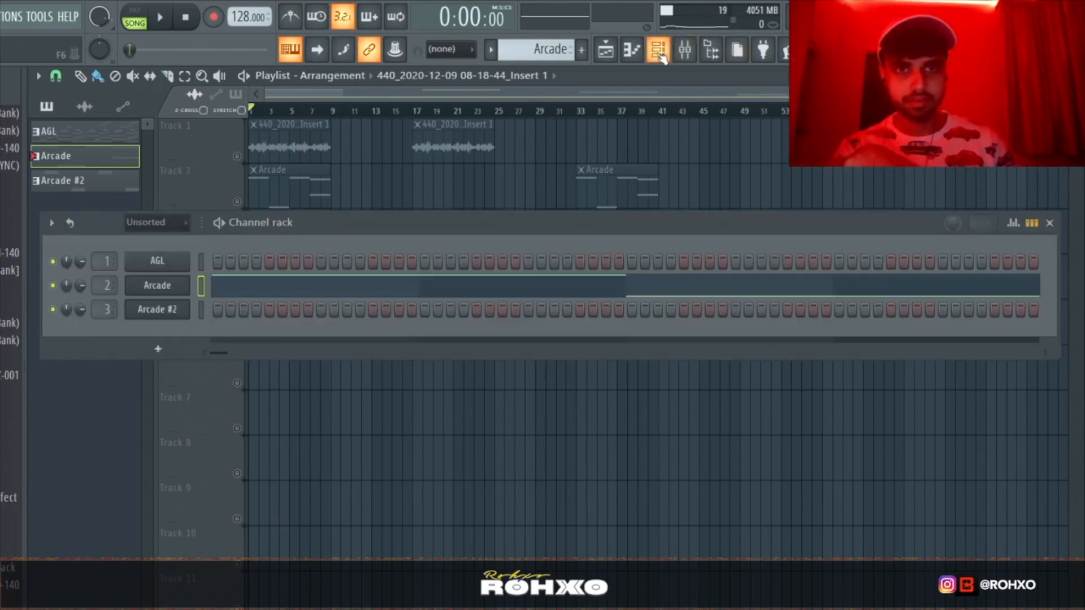
{"action": "scroll", "coordinate": [535, 50], "scroll_direction": "up", "scroll_amount": 1}
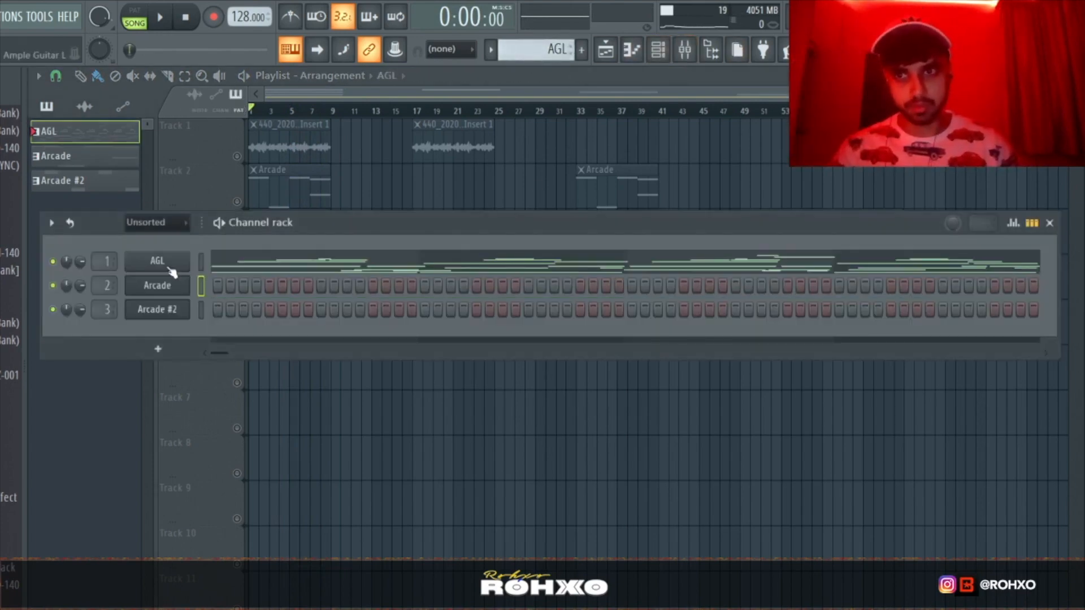
{"action": "left_click", "coordinate": [217, 265]}
{"action": "left_click", "coordinate": [657, 50]}
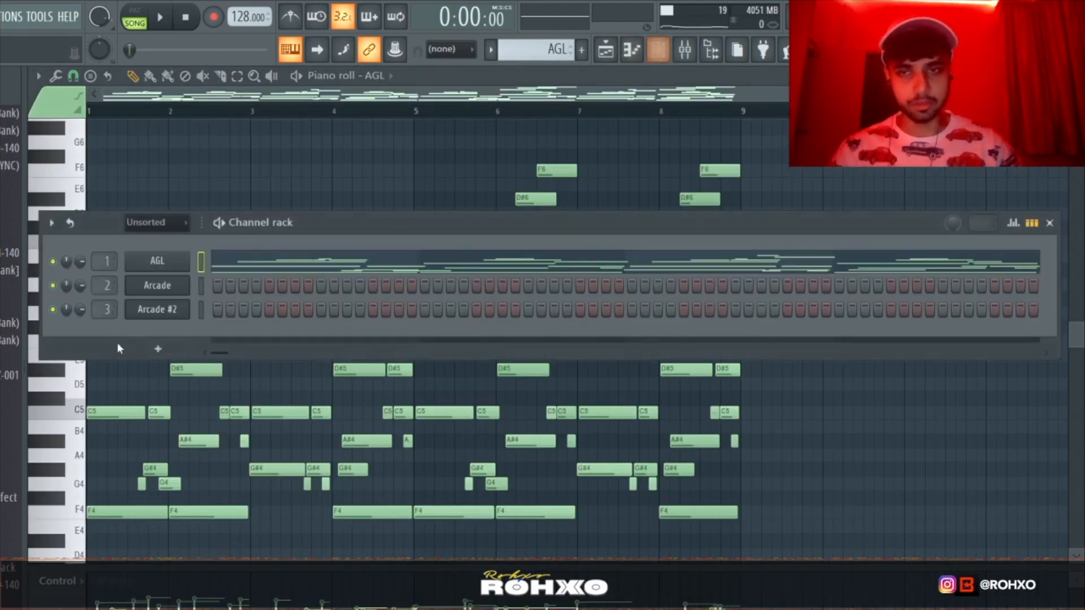
View the AGL channel's Ample Guitar Luther instrument, close it, and play the AGL pattern through once.
{"action": "left_click", "coordinate": [154, 262]}
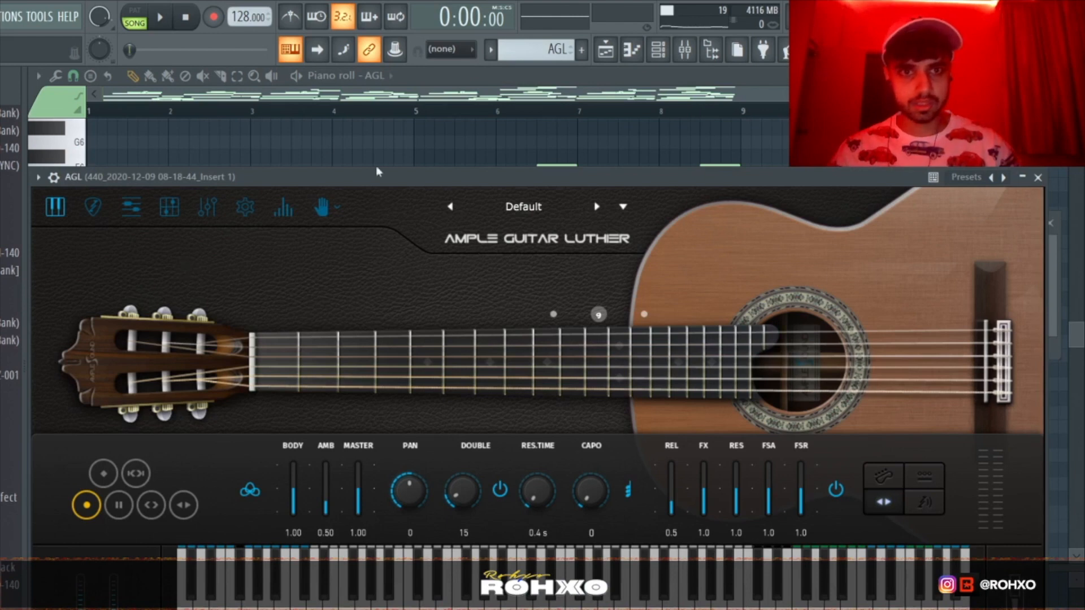
{"action": "right_click", "coordinate": [324, 149]}
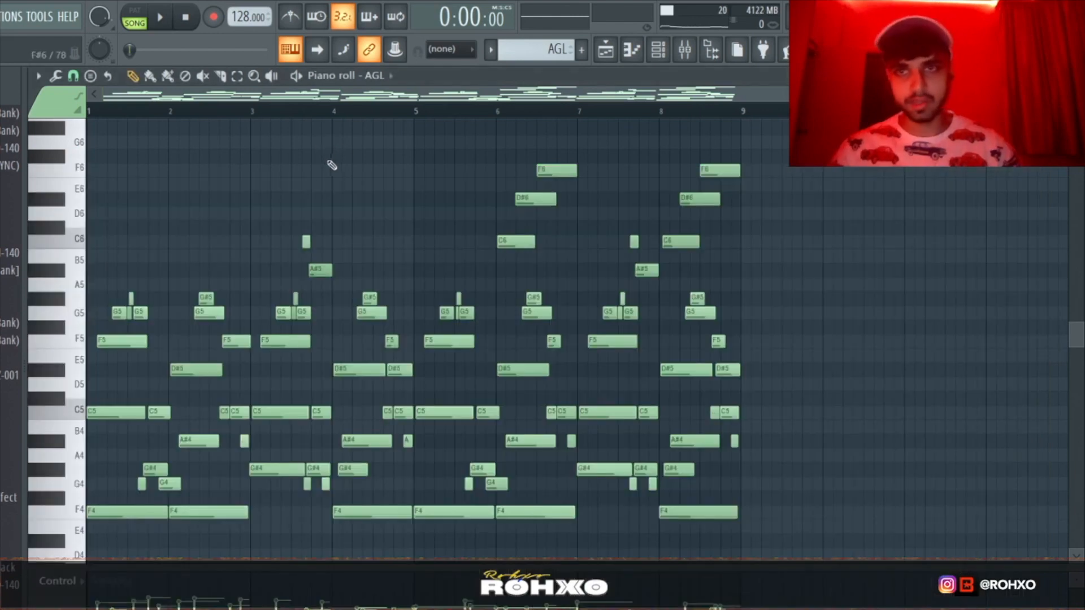
{"action": "scroll", "coordinate": [305, 178], "scroll_direction": "down", "scroll_amount": 1}
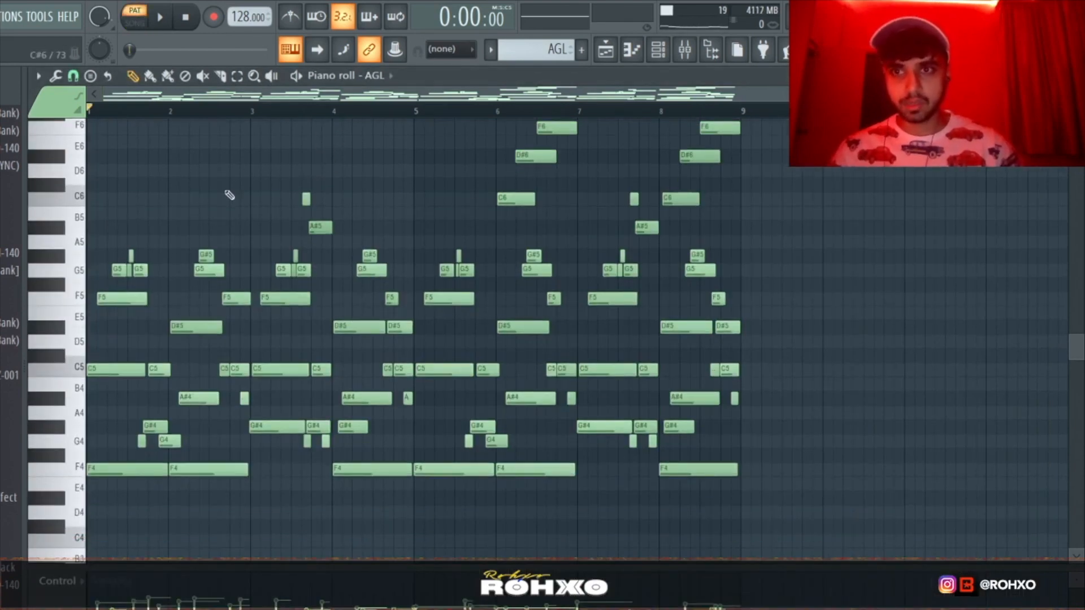
{"action": "key", "text": "space"}
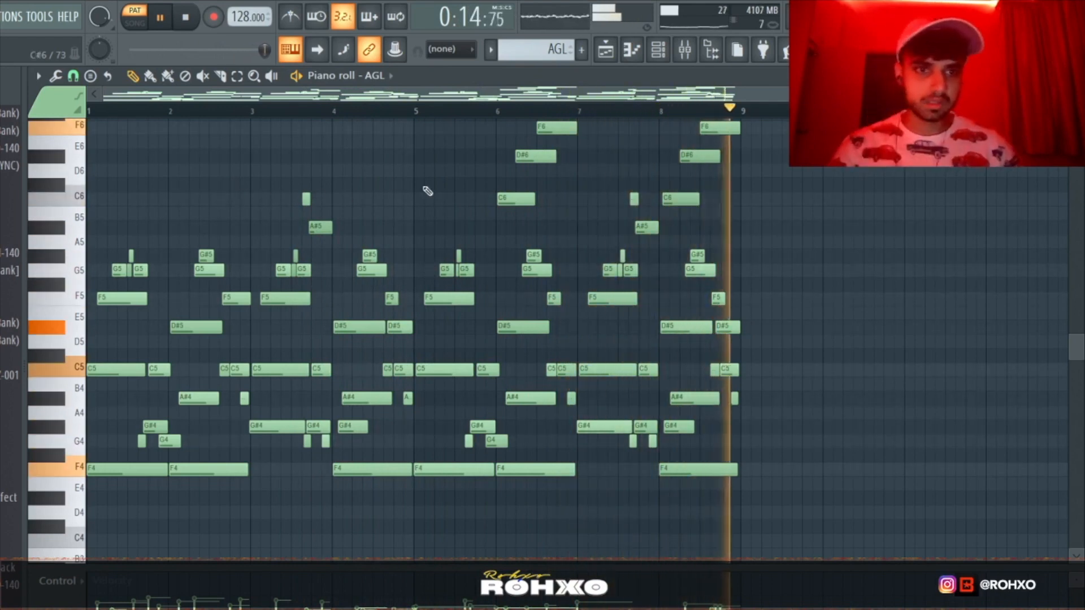
{"action": "key", "text": "space"}
Inspect RC-20 Retro Color and Backmask on the guitar's mixer insert 1, and switch Backmask on.
{"action": "left_click", "coordinate": [685, 50]}
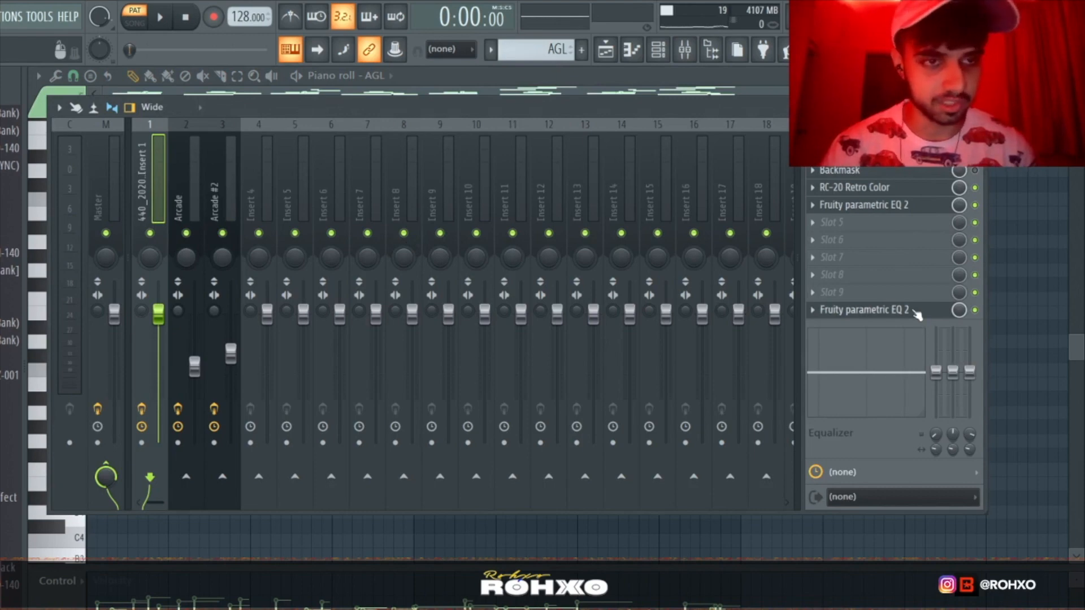
{"action": "left_click", "coordinate": [889, 189]}
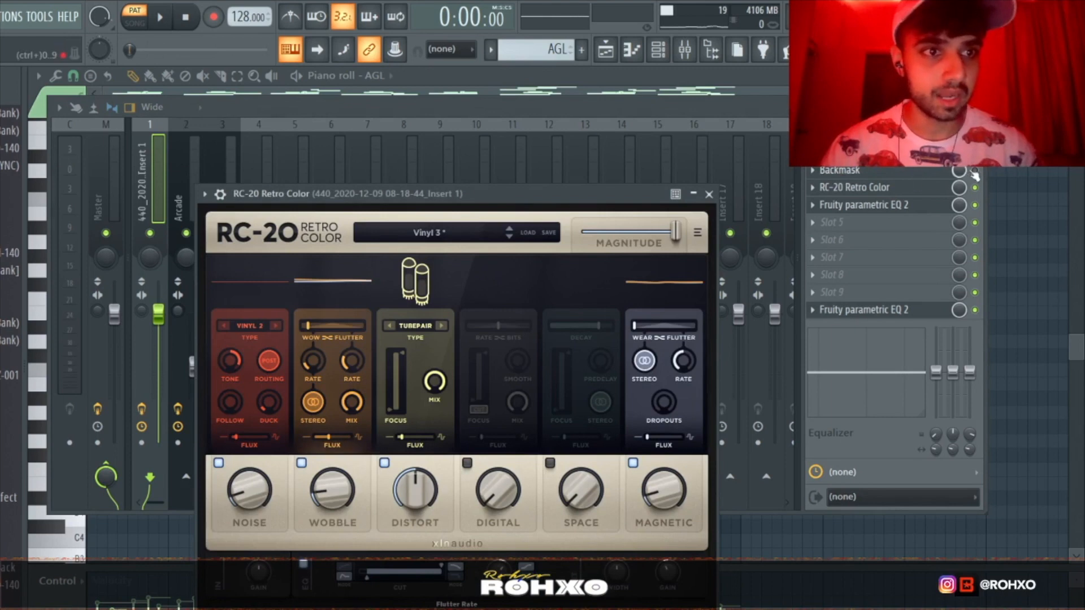
{"action": "left_click", "coordinate": [921, 173]}
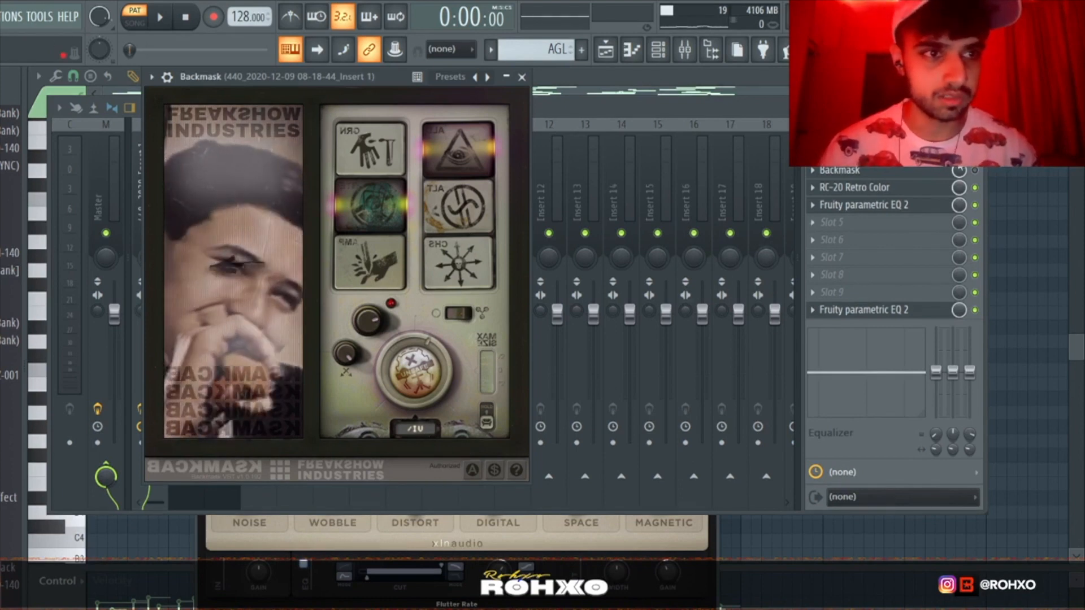
{"action": "left_click", "coordinate": [976, 172]}
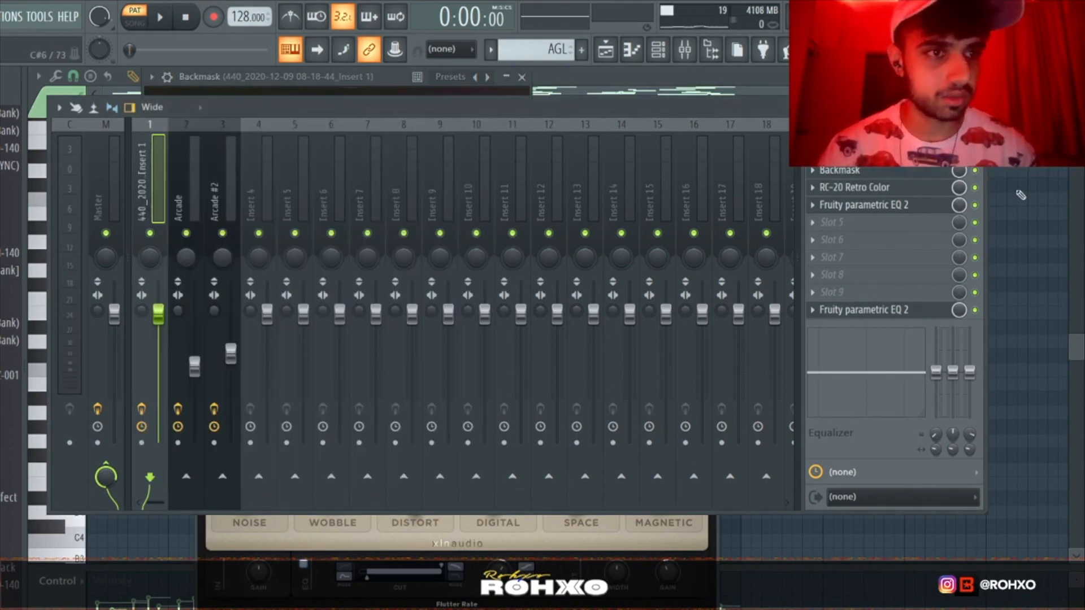
Play the AGL pattern with Backmask active, stop it, and look at the guitar's mixer insert again.
{"action": "left_click", "coordinate": [1016, 191]}
{"action": "key", "text": "space"}
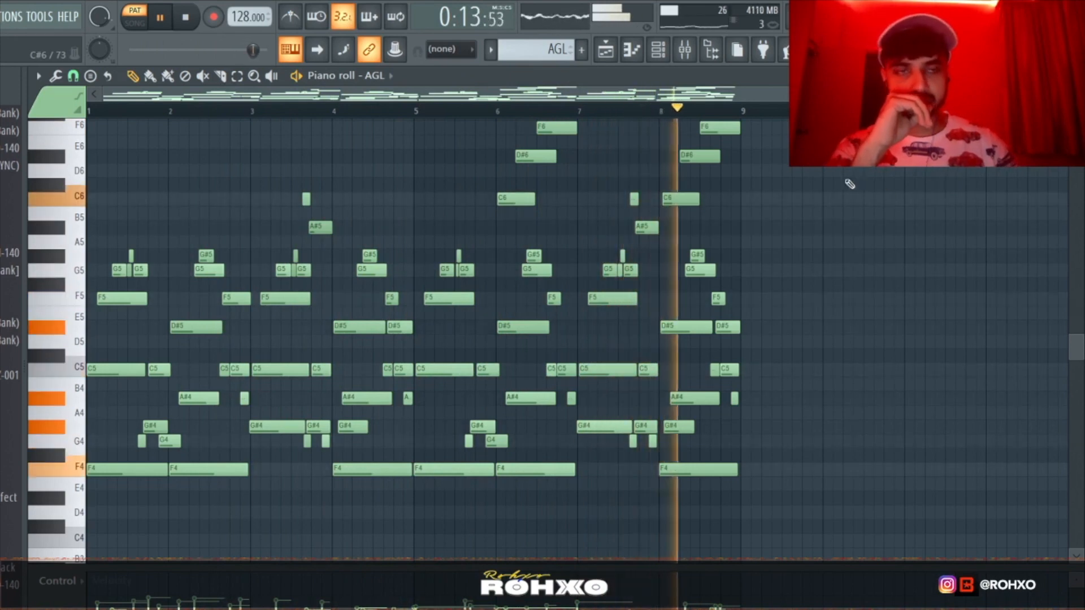
{"action": "key", "text": "space"}
{"action": "left_click", "coordinate": [685, 52]}
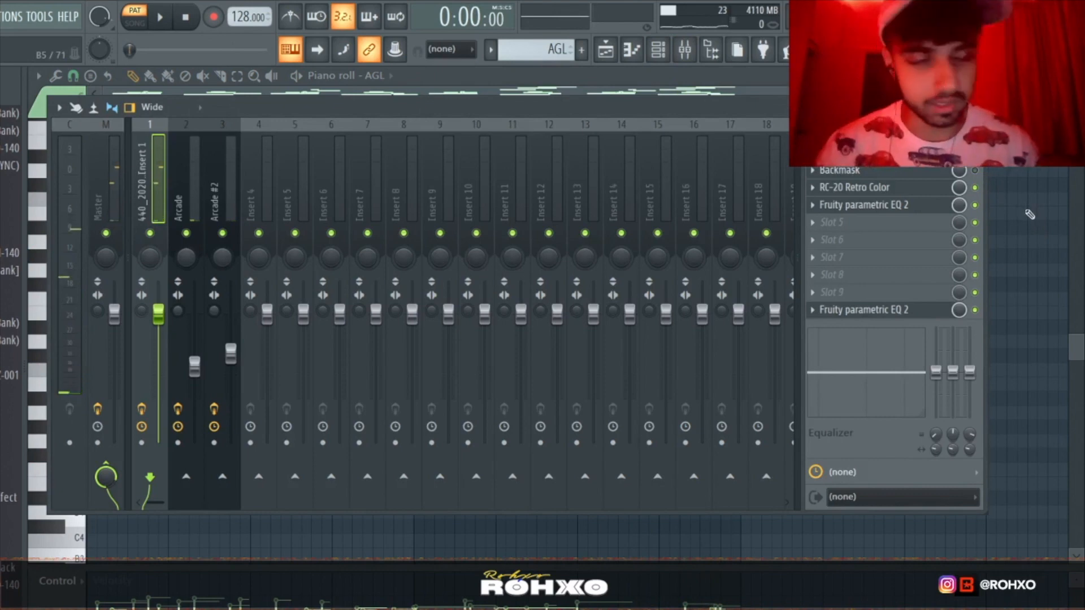
{"action": "key", "text": "F9"}
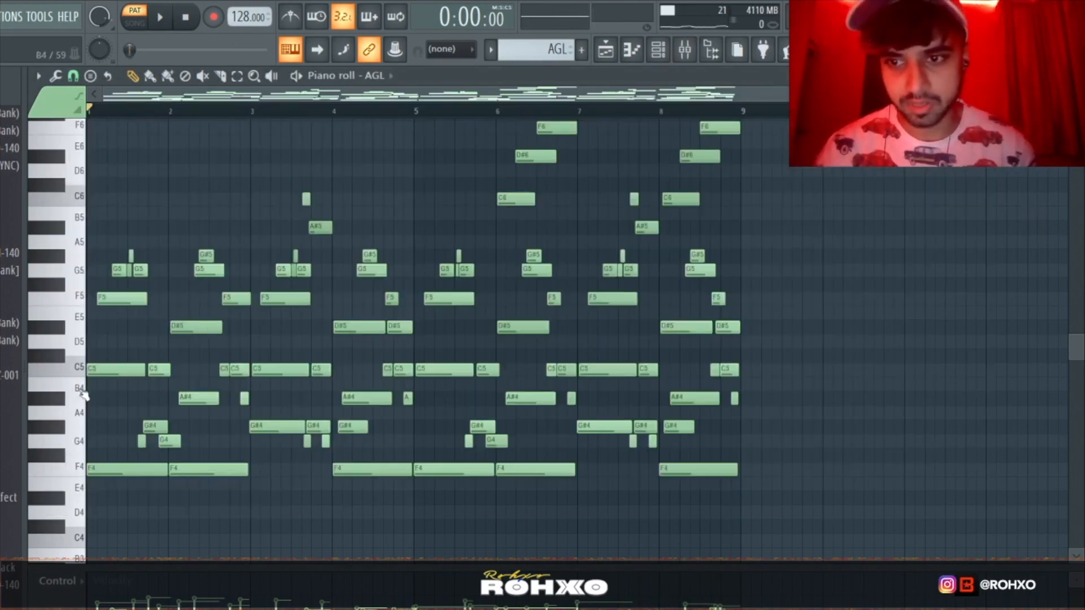
Place the AGL pattern at the start of Track 6 in the playlist and duplicate it directly after itself.
{"action": "left_click", "coordinate": [605, 52]}
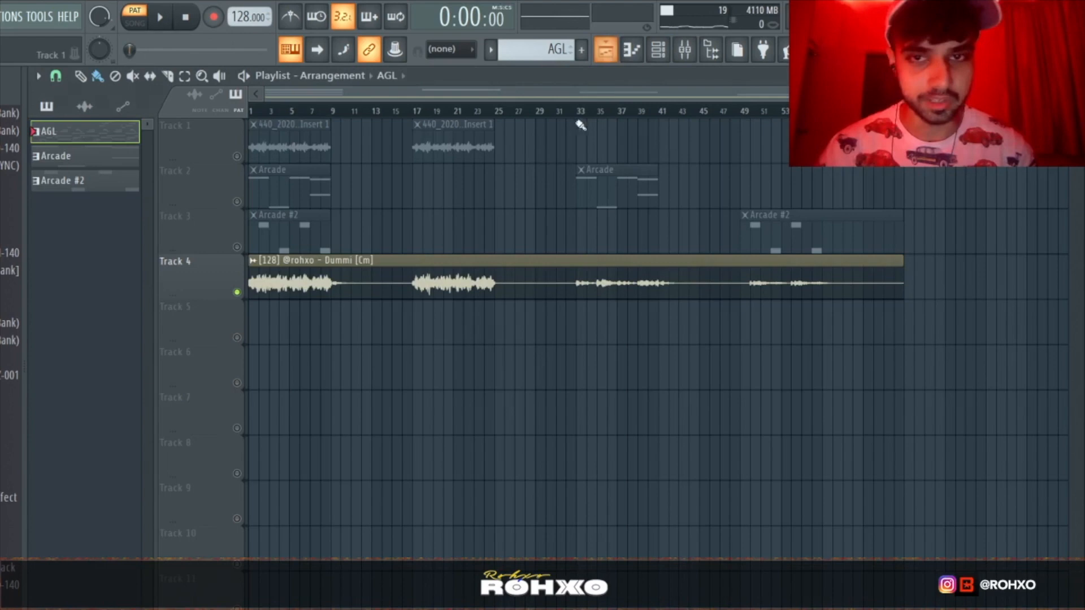
{"action": "left_click", "coordinate": [346, 382]}
{"action": "left_click_drag", "start_coordinate": [346, 381], "coordinate": [274, 383]}
{"action": "left_click_drag", "start_coordinate": [388, 383], "coordinate": [195, 358]}
{"action": "key", "text": "ctrl+b"}
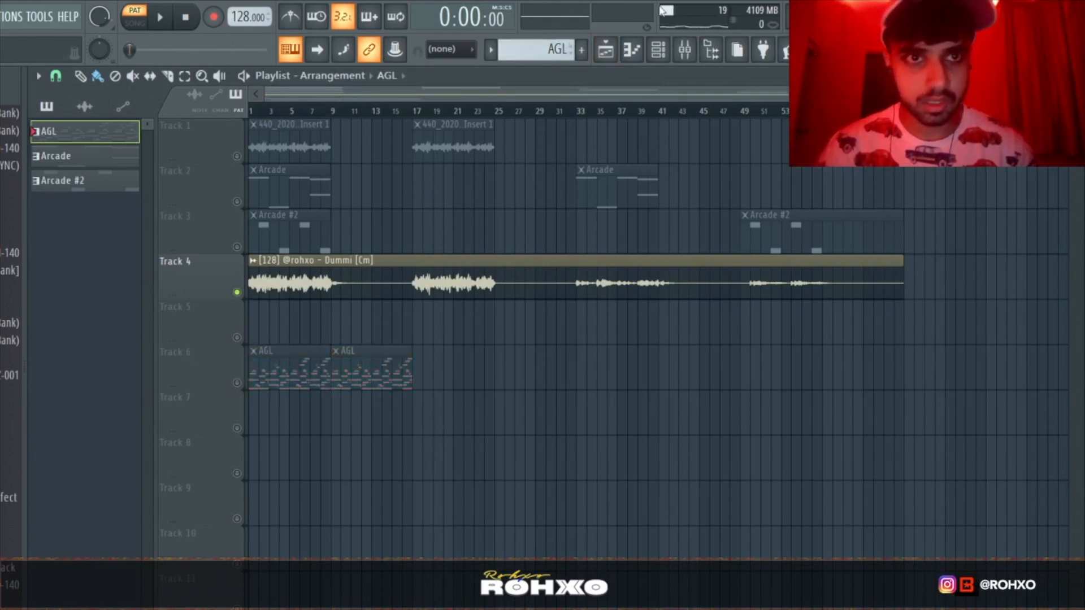
Arm the guitar's mixer insert 1 for recording and delete both AGL clips from Track 6.
{"action": "left_click", "coordinate": [684, 50]}
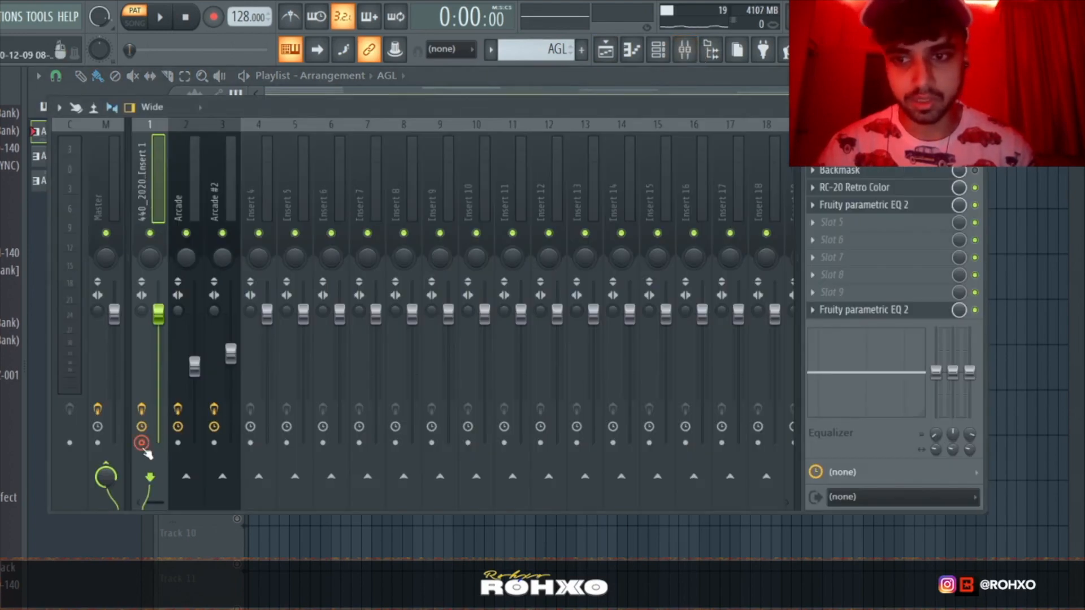
{"action": "key", "text": "F9"}
{"action": "right_click", "coordinate": [345, 373]}
{"action": "right_click", "coordinate": [311, 367]}
Try extending the start of the second audio clip on Track 1, and view that clip's sample settings.
{"action": "mouse_move", "coordinate": [415, 148]}
{"action": "left_mouse_down"}
{"action": "mouse_move", "coordinate": [327, 142]}
{"action": "mouse_move", "coordinate": [407, 139]}
{"action": "left_mouse_up"}
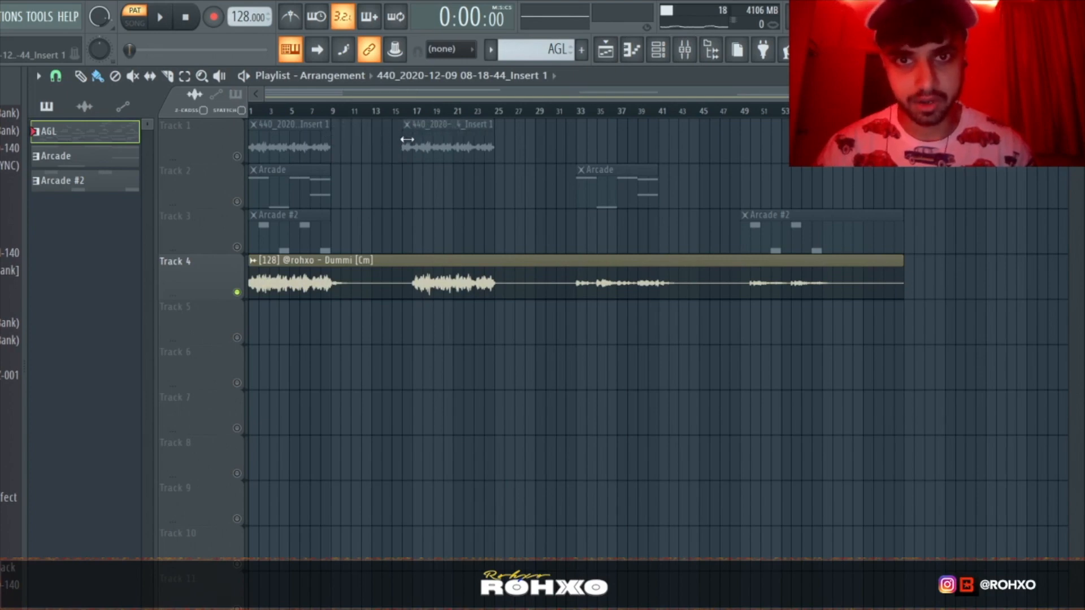
{"action": "double_click", "coordinate": [443, 137]}
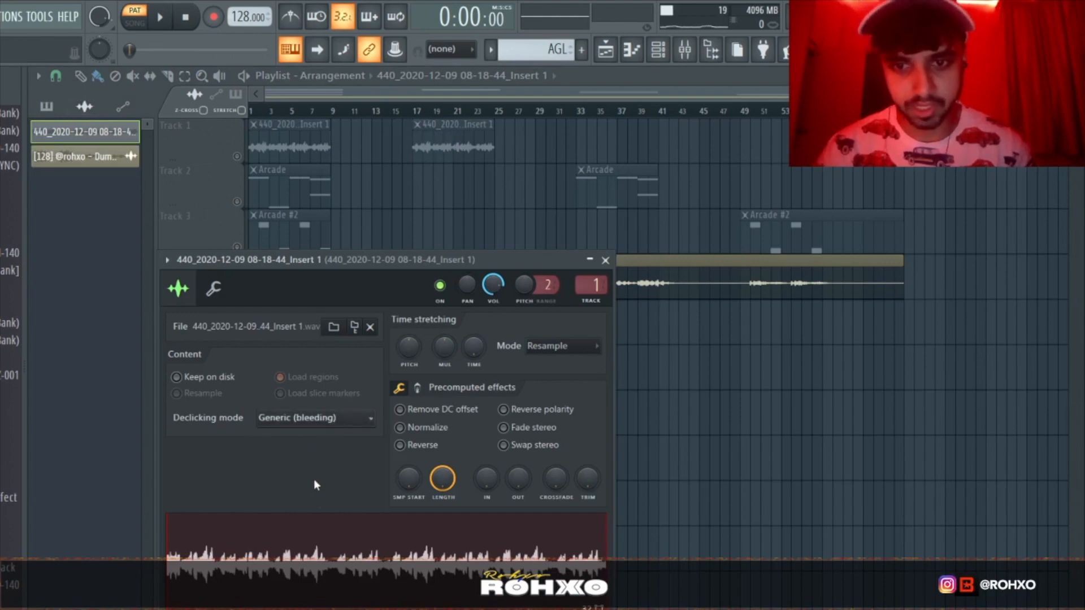
{"action": "key", "text": "Escape"}
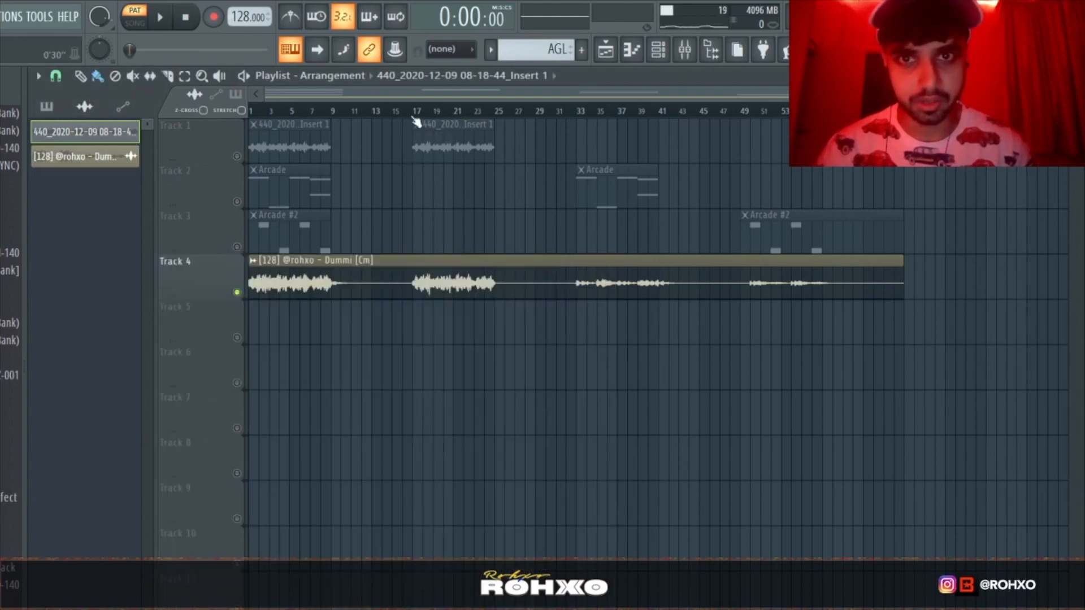
Solo Track 1 and play the recorded guitar audio from the beginning of the song.
{"action": "left_click", "coordinate": [237, 156], "text": "ctrl"}
{"action": "key", "text": "space"}
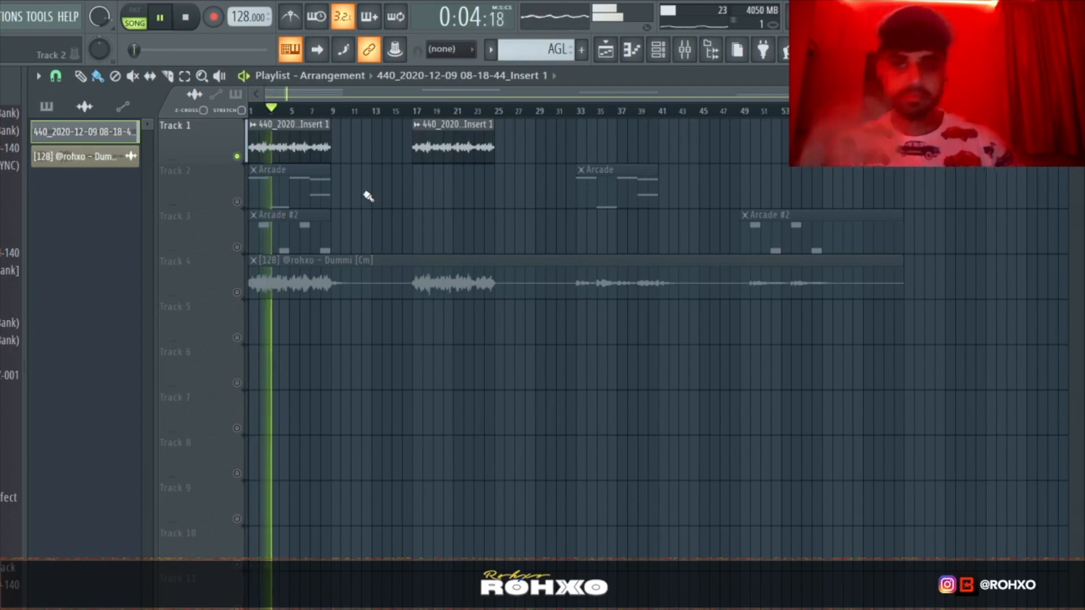
{"action": "key", "text": "space"}
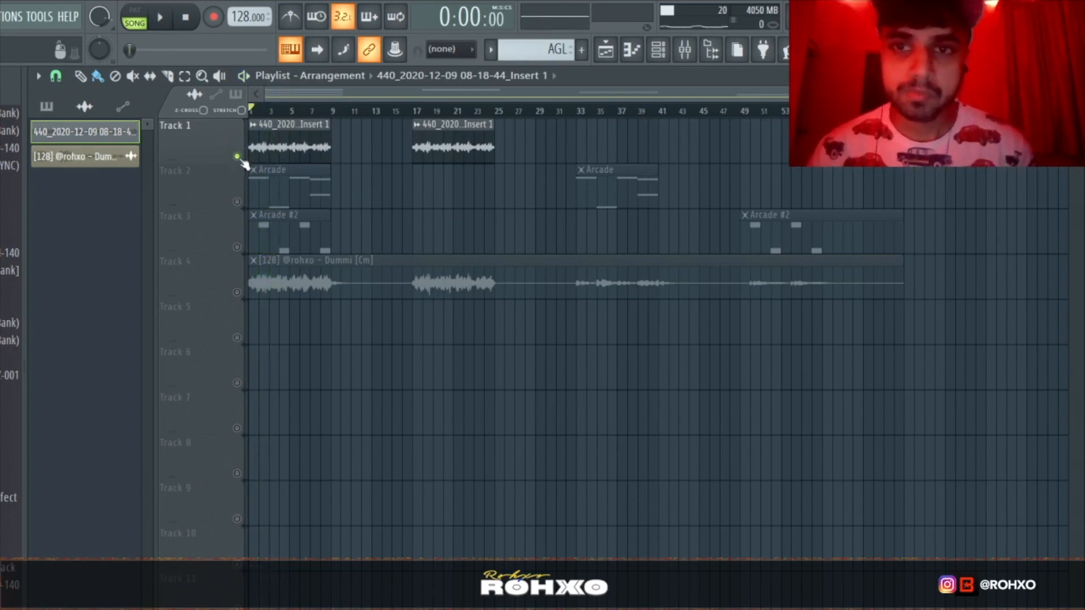
Solo Track 2 and show all channels in the channel rack.
{"action": "right_click", "coordinate": [237, 204]}
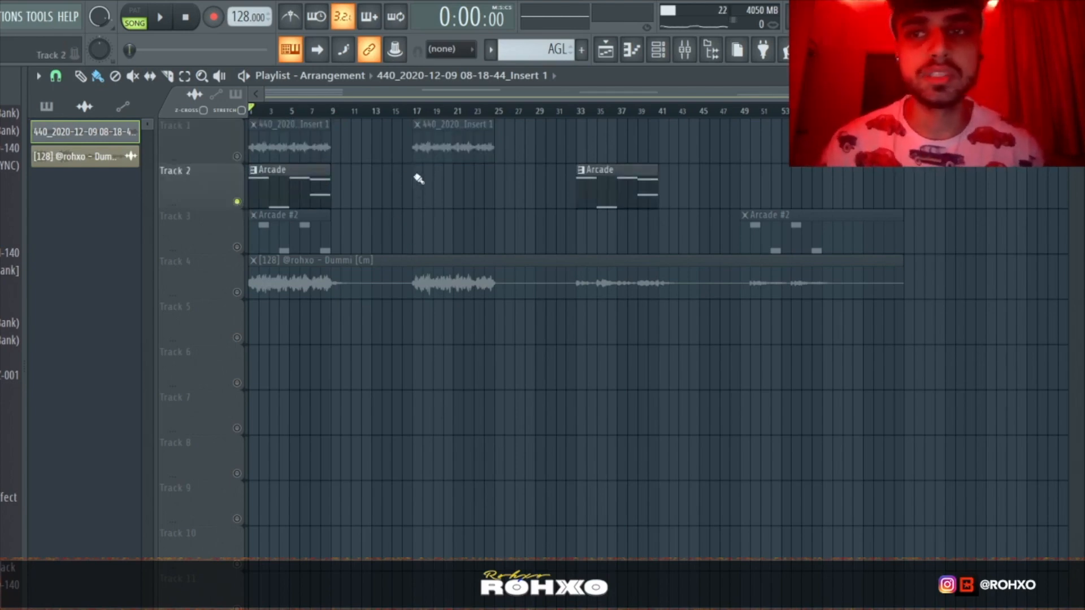
{"action": "left_click", "coordinate": [658, 50]}
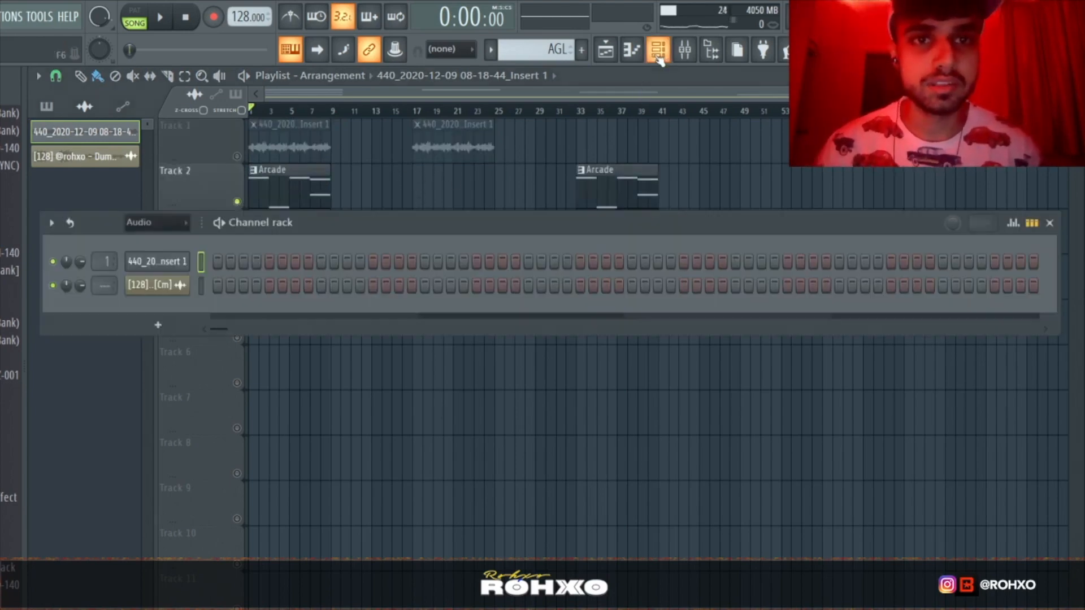
{"action": "left_click", "coordinate": [149, 239]}
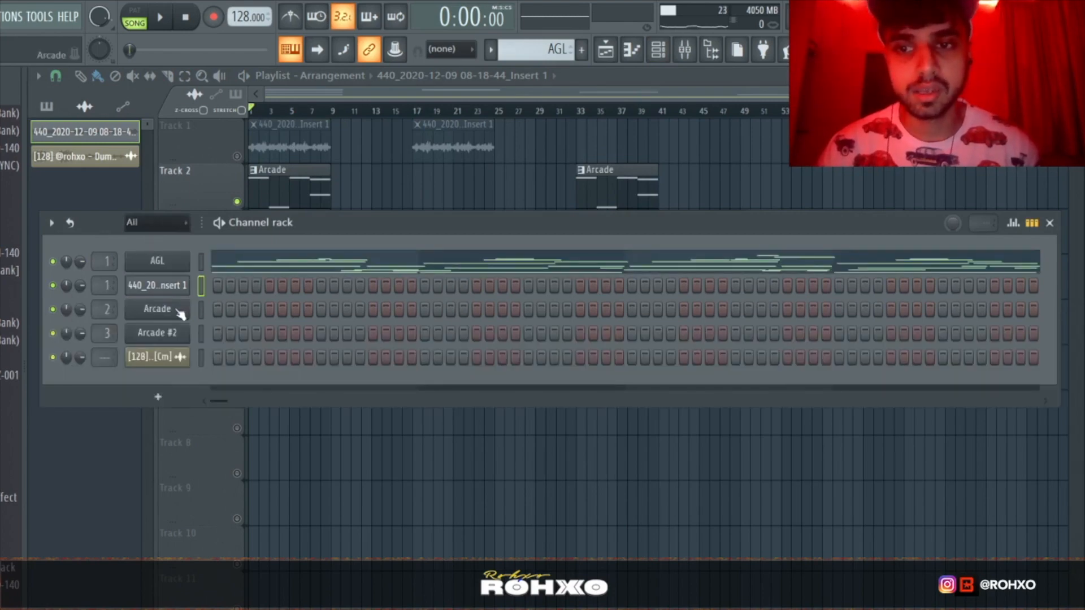
Inspect the Arcade channel's instrument with the Neyncient Secrets kit and the effects on its mixer insert.
{"action": "left_click", "coordinate": [177, 308]}
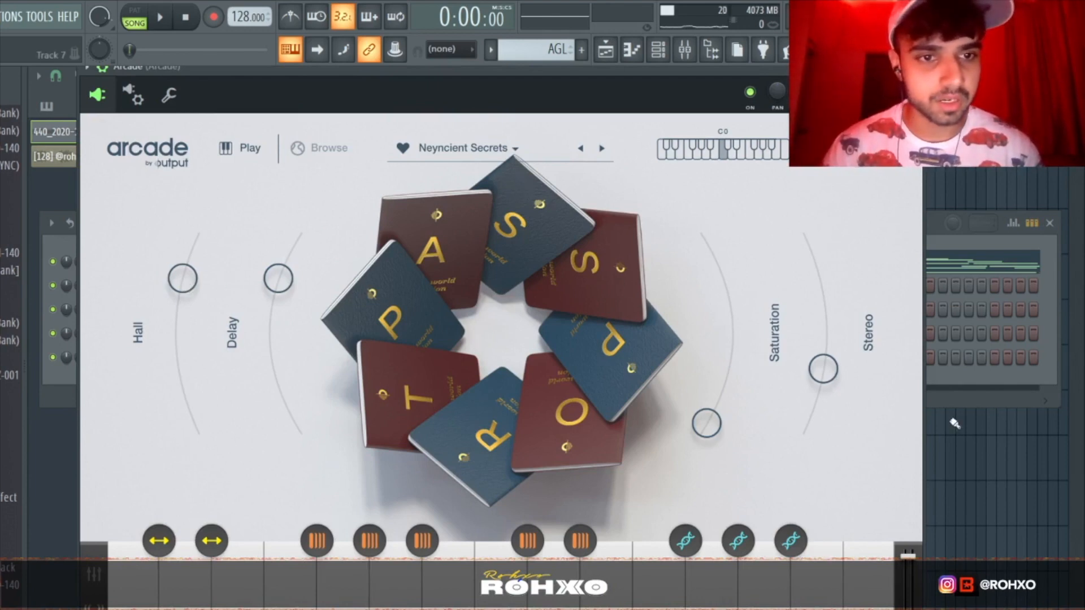
{"action": "left_click", "coordinate": [962, 397]}
{"action": "left_click", "coordinate": [685, 51]}
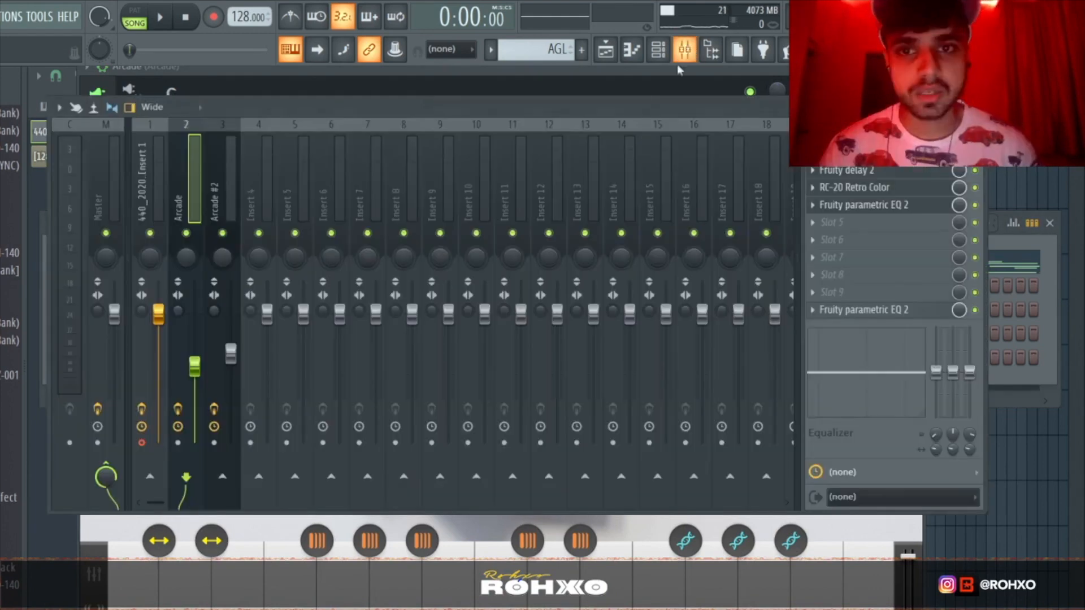
{"action": "left_click", "coordinate": [1025, 148]}
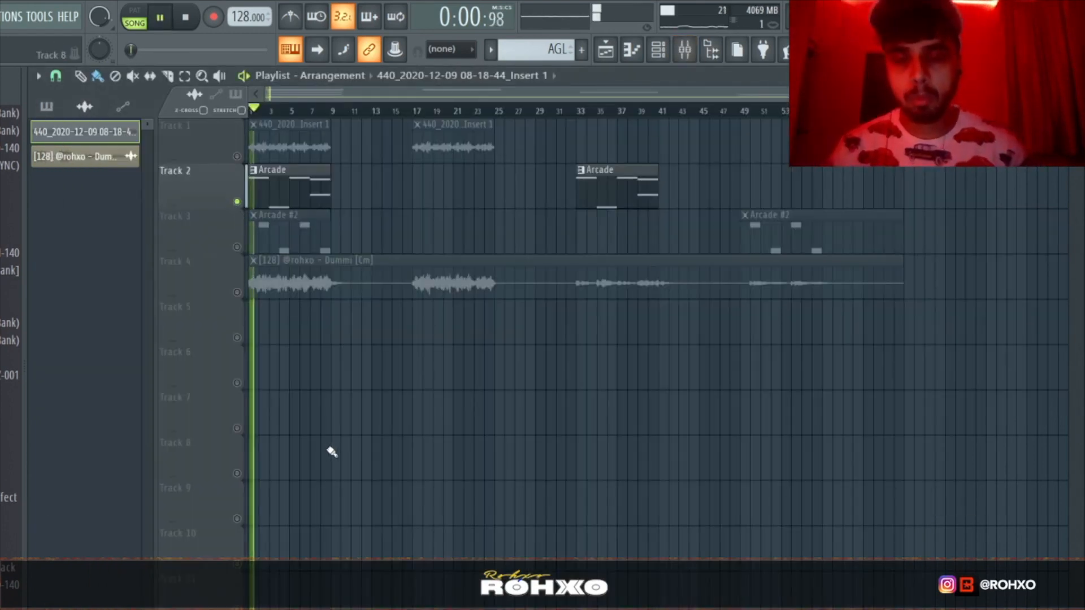
Examine the Track 2 Arcade clip's notes in the piano roll and its Arcade instrument during playback, then stop.
{"action": "left_click", "coordinate": [275, 197]}
{"action": "double_click", "coordinate": [275, 197]}
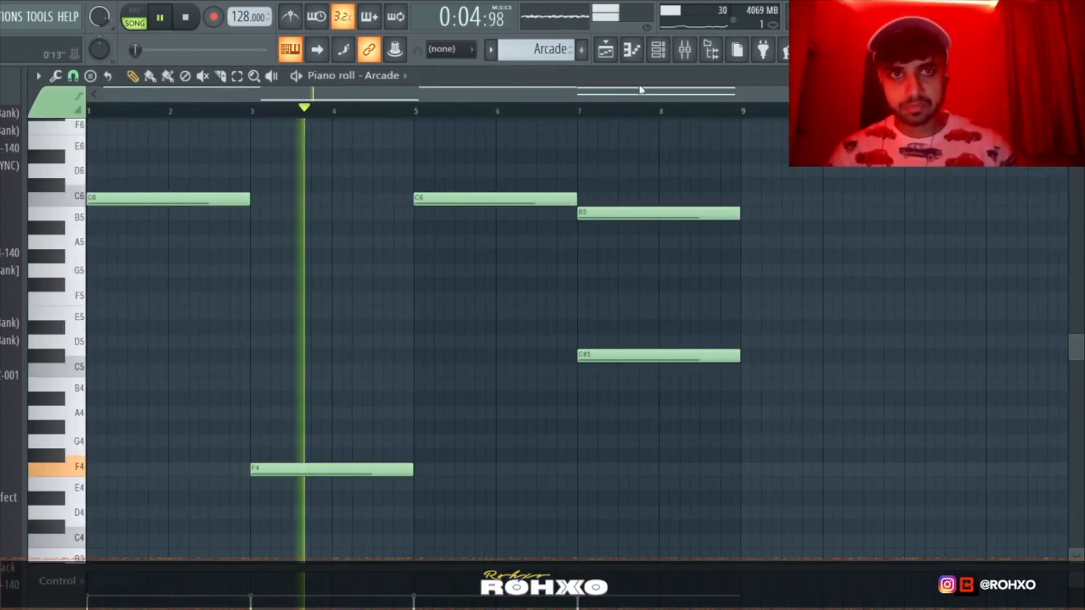
{"action": "left_click", "coordinate": [659, 54]}
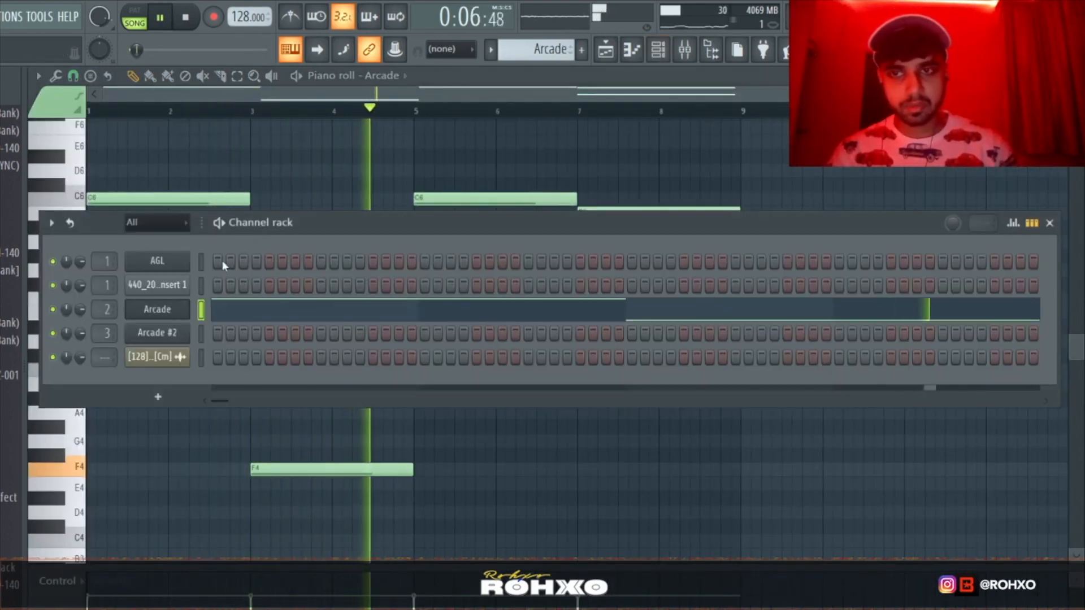
{"action": "left_click", "coordinate": [188, 312]}
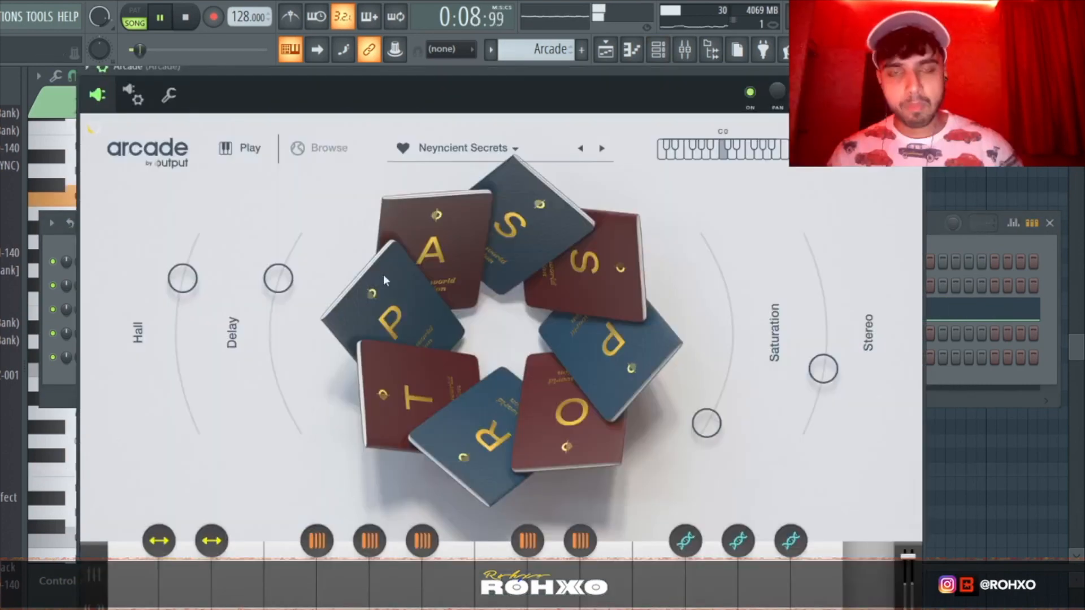
{"action": "left_click", "coordinate": [813, 148]}
{"action": "left_click", "coordinate": [814, 148]}
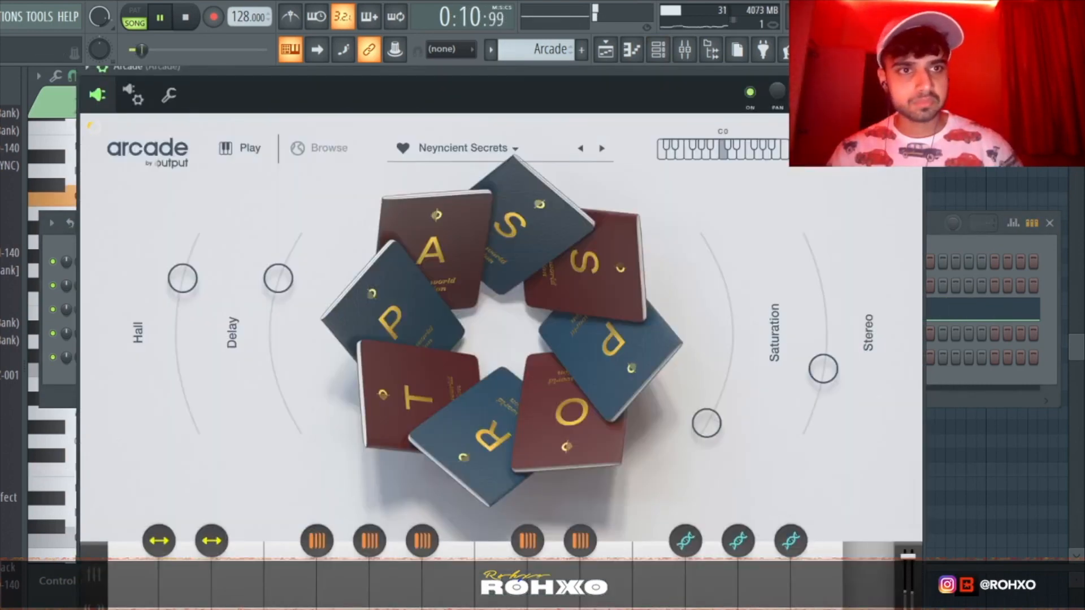
{"action": "left_click", "coordinate": [898, 148]}
{"action": "right_click", "coordinate": [1015, 163]}
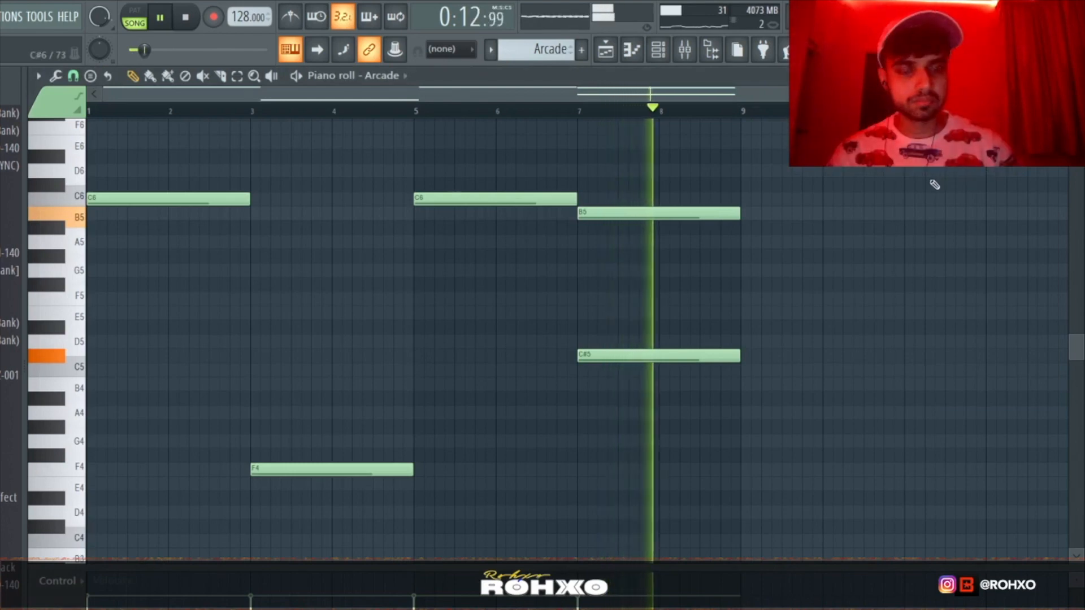
{"action": "key", "text": "space"}
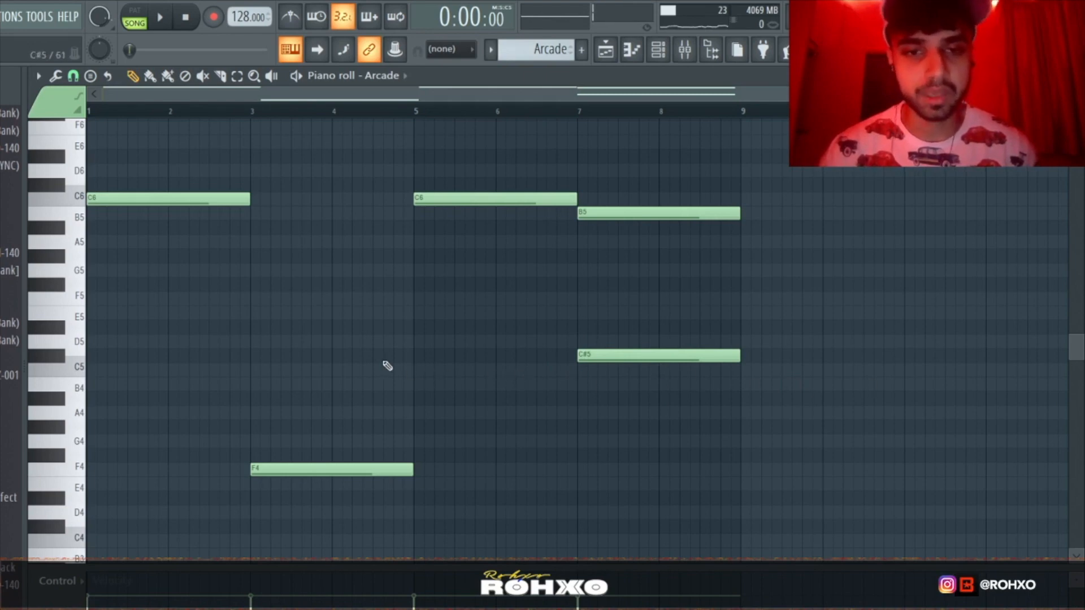
Inspect the Fruity Delay 2 and RC-20 Retro Color settings on the Arcade mixer insert.
{"action": "mouse_move", "coordinate": [106, 342]}
{"action": "left_mouse_down"}
{"action": "mouse_move", "coordinate": [87, 334]}
{"action": "mouse_move", "coordinate": [97, 298]}
{"action": "mouse_move", "coordinate": [95, 344]}
{"action": "left_mouse_up"}
{"action": "right_click", "coordinate": [95, 345]}
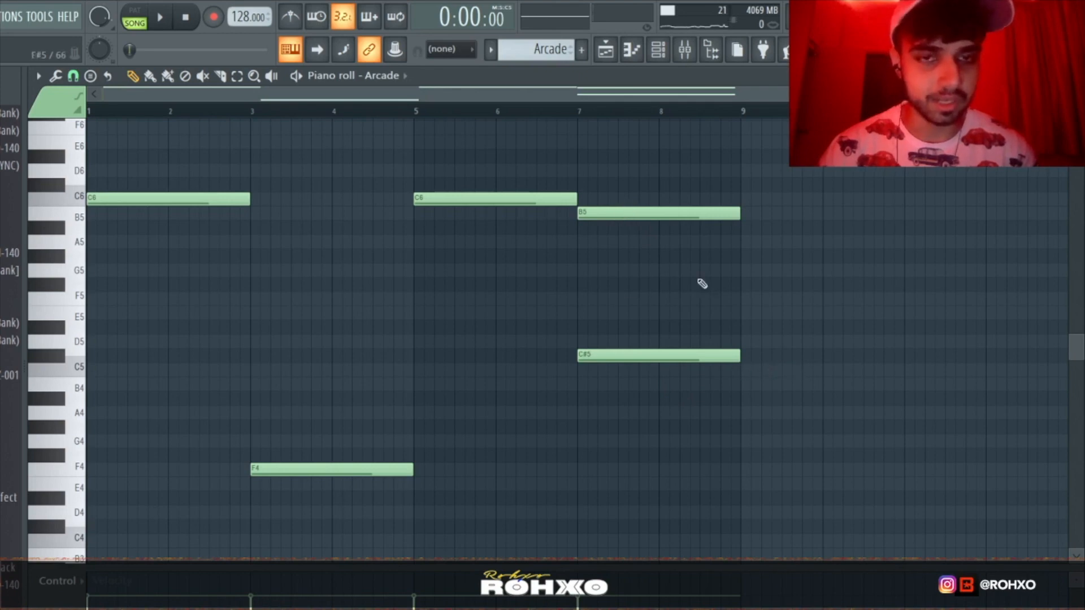
{"action": "left_click", "coordinate": [606, 51]}
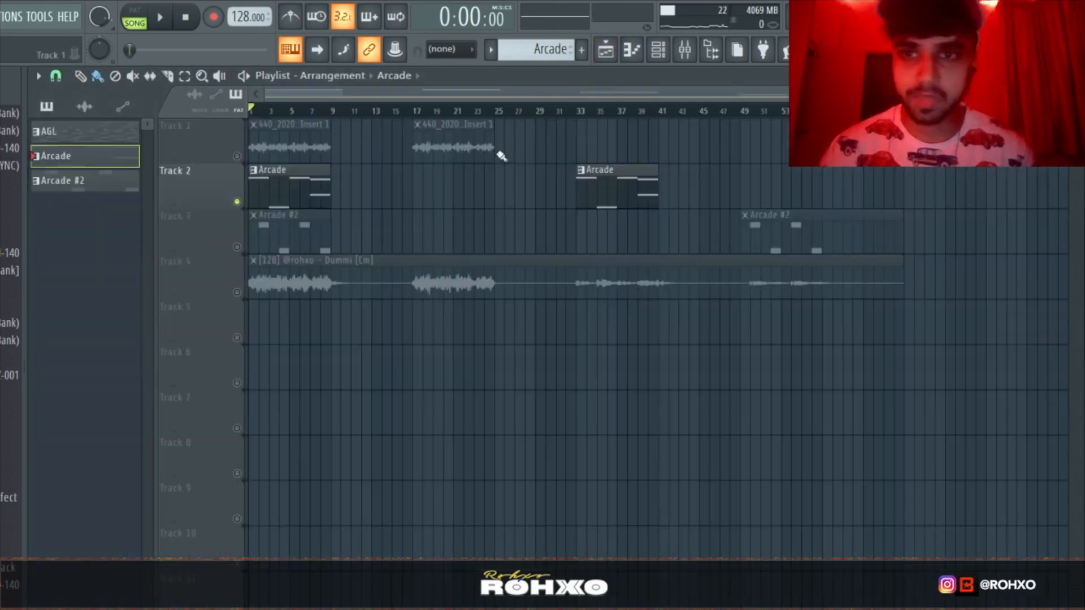
{"action": "left_click", "coordinate": [690, 55]}
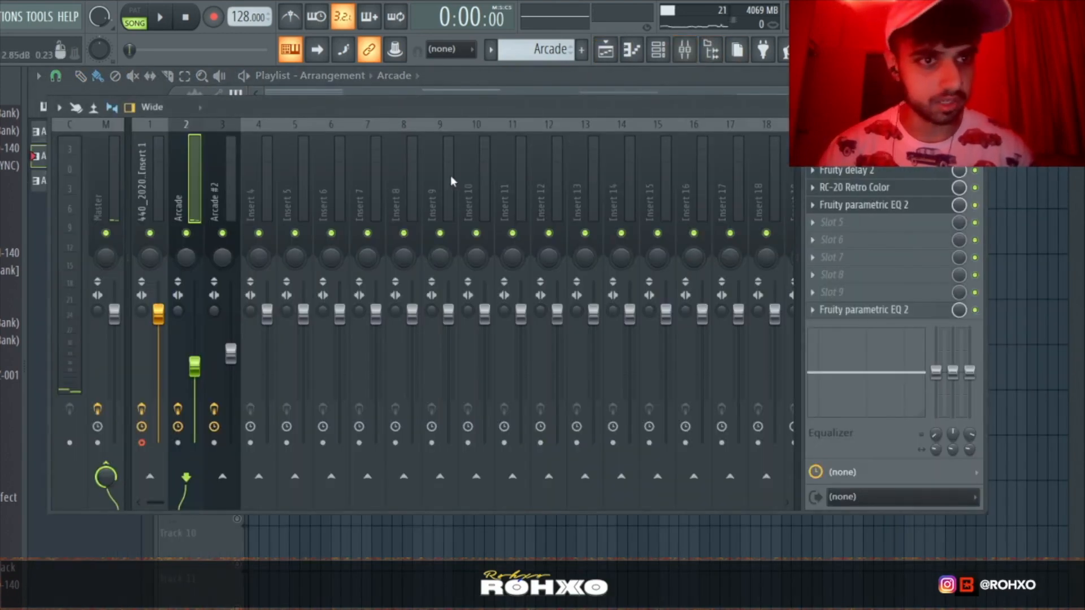
{"action": "left_click", "coordinate": [880, 173]}
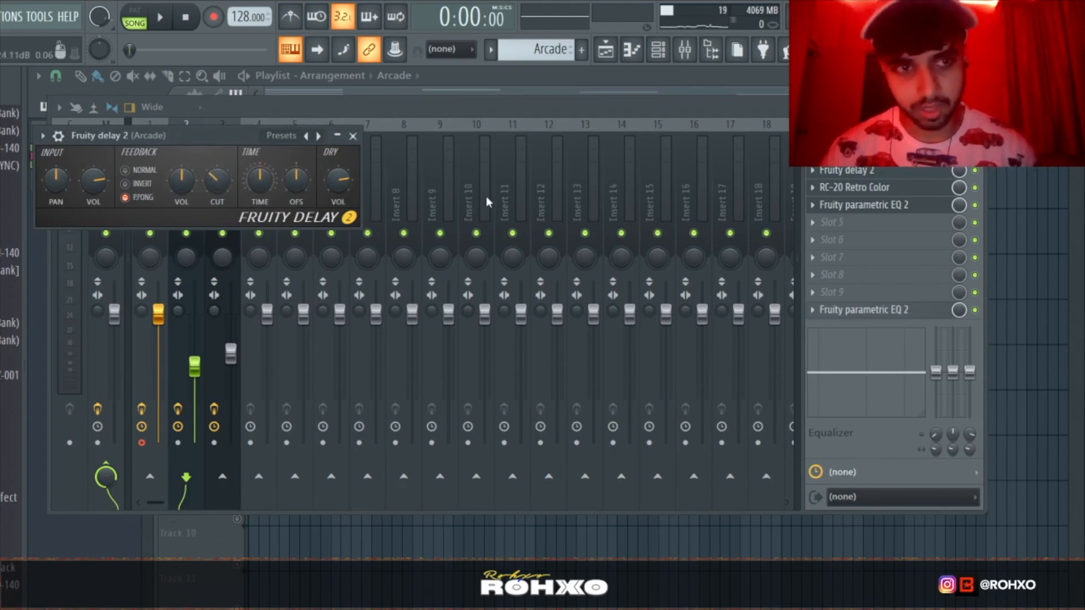
{"action": "left_click", "coordinate": [895, 189]}
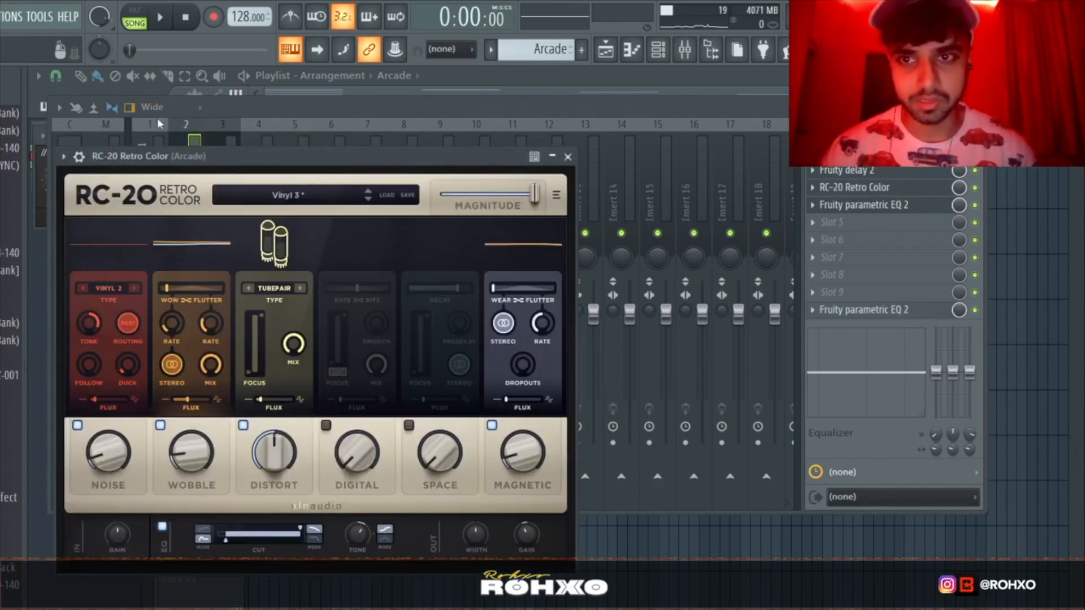
{"action": "left_click", "coordinate": [247, 118]}
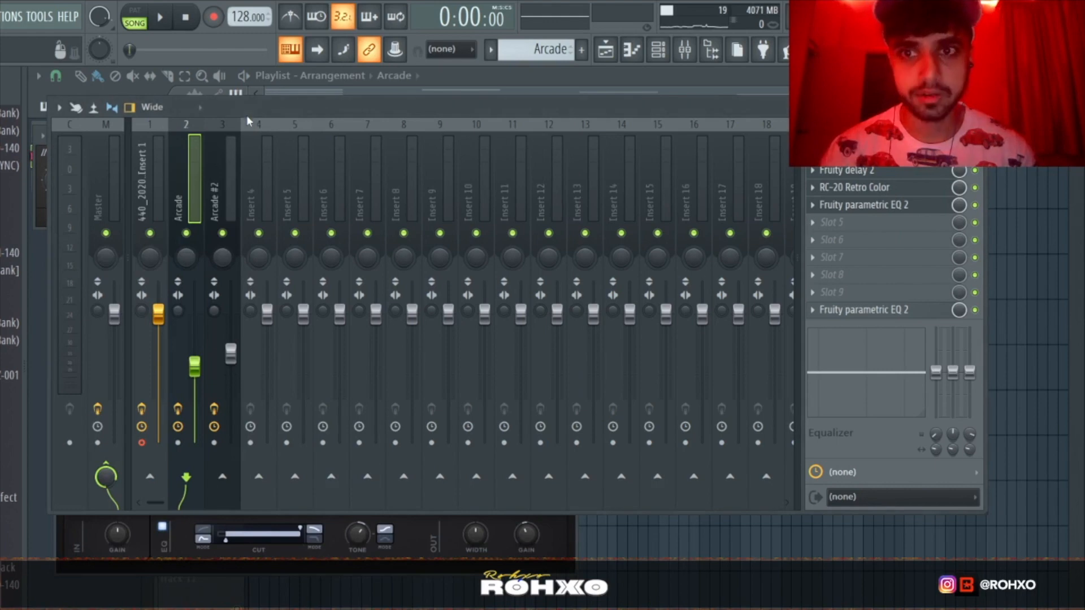
Solo Track 3 and check the Arcade #2 channel's mixer insert and instrument.
{"action": "left_click", "coordinate": [229, 167]}
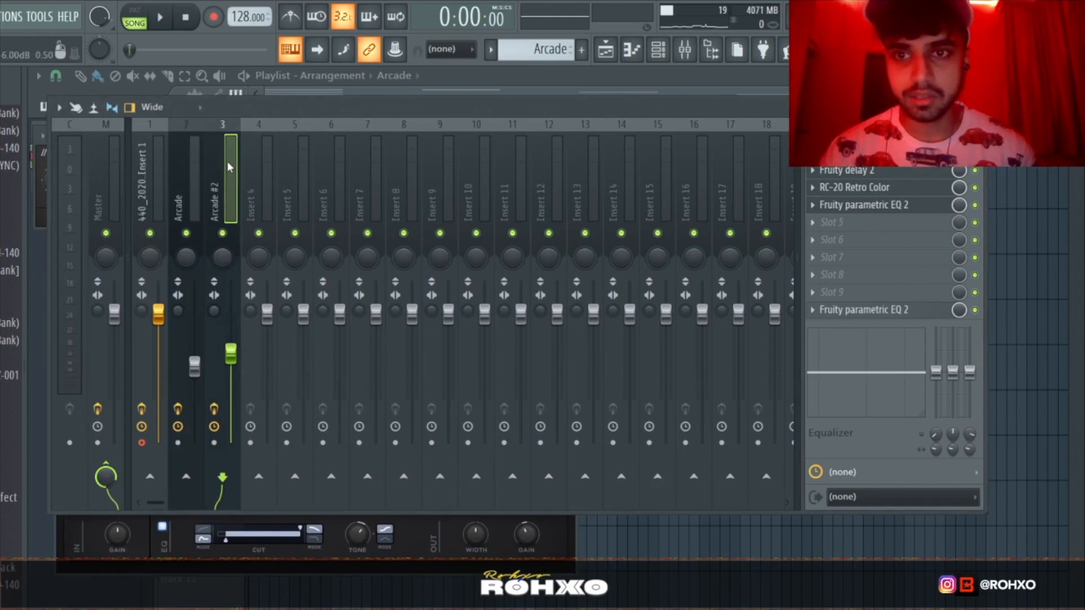
{"action": "left_click", "coordinate": [735, 541]}
{"action": "left_click", "coordinate": [283, 234]}
{"action": "left_click", "coordinate": [658, 50]}
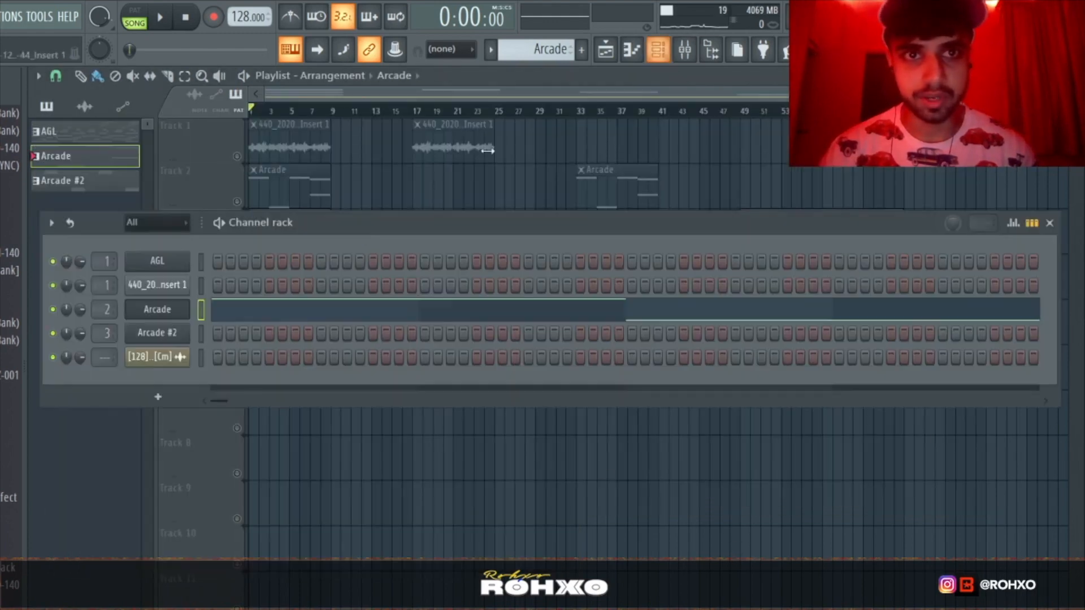
{"action": "left_click", "coordinate": [173, 334]}
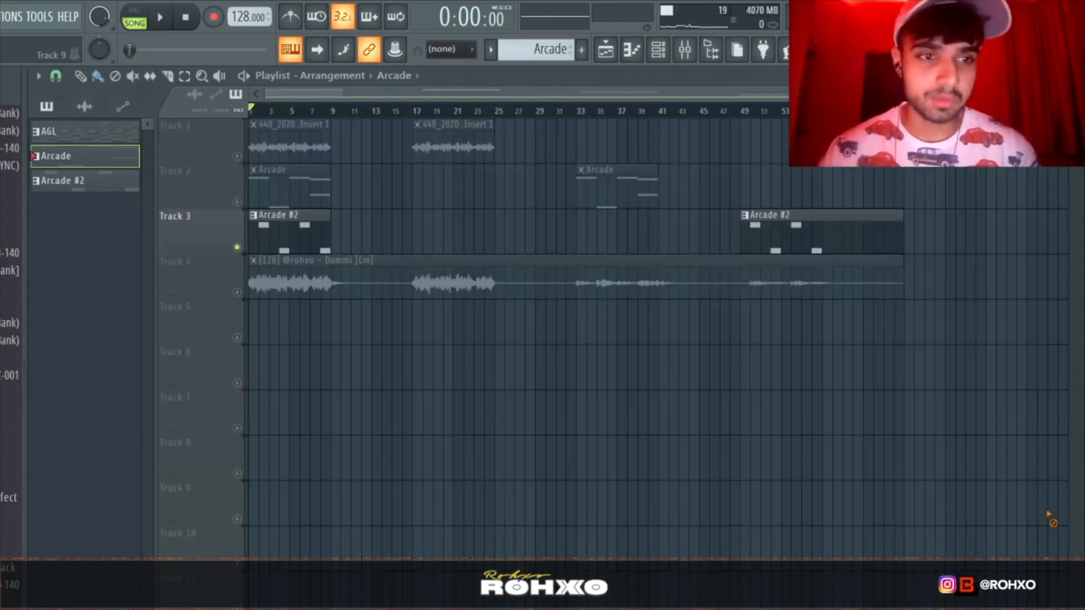
Examine the Track 3 Arcade #2 clip's notes in the piano roll during playback, then stop and return to the playlist.
{"action": "double_click", "coordinate": [294, 214]}
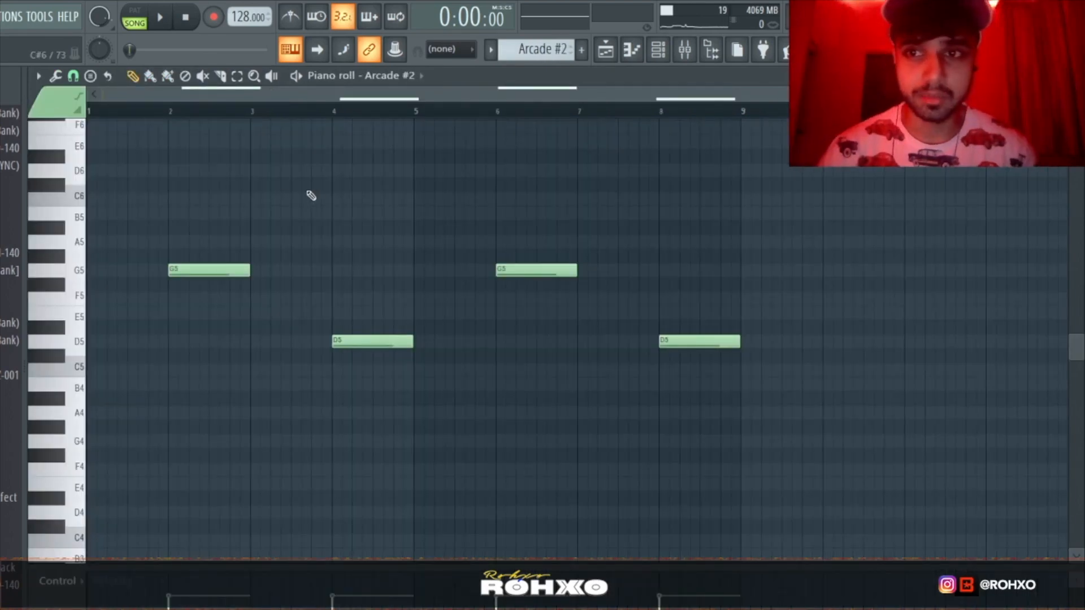
{"action": "key", "text": "space"}
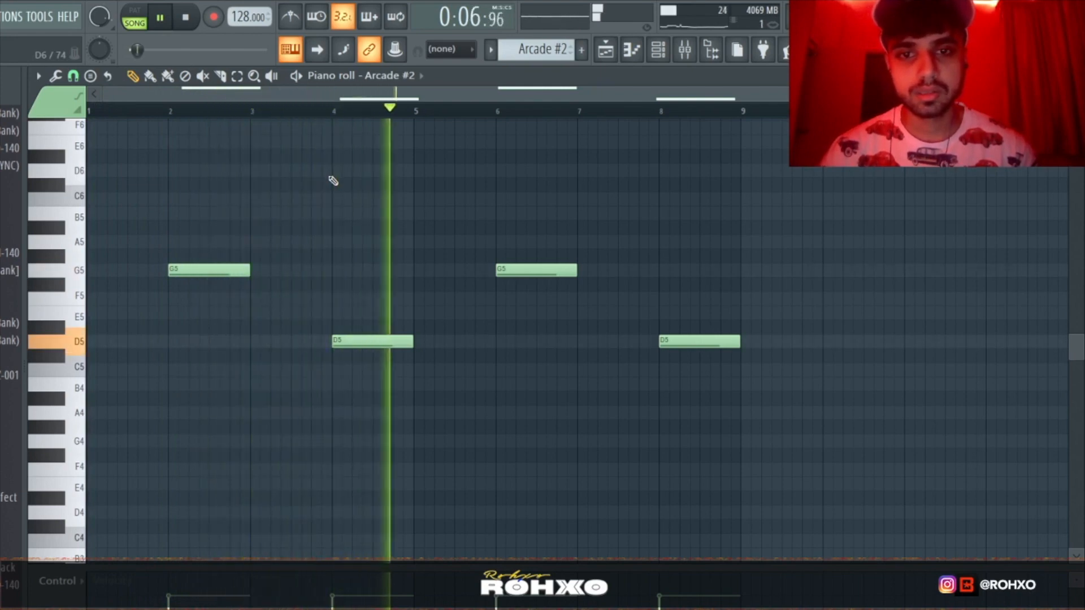
{"action": "key", "text": "space"}
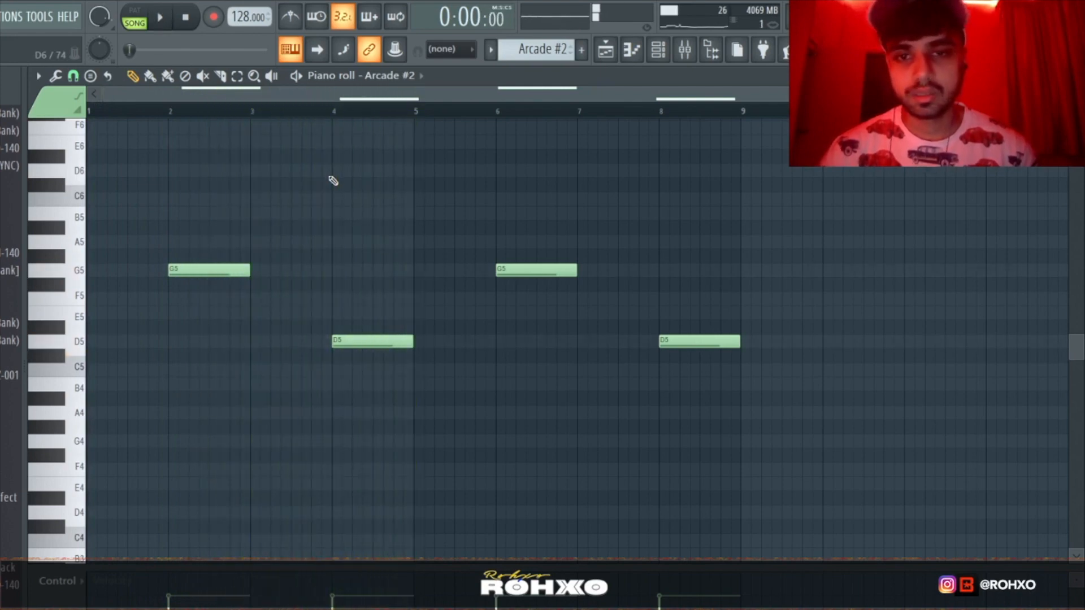
{"action": "left_click", "coordinate": [605, 50]}
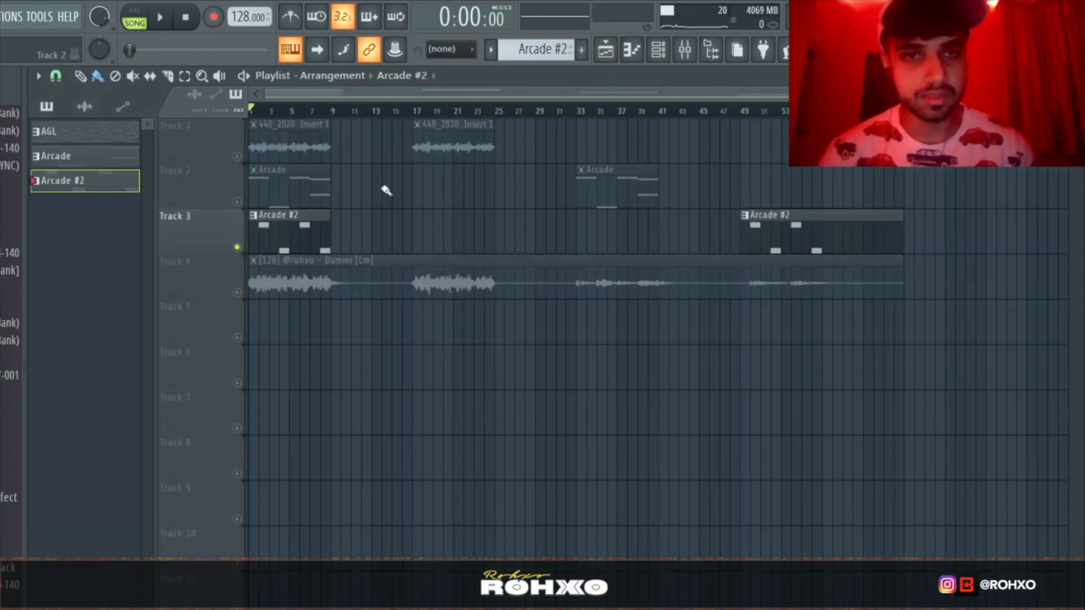
Compare the Arcade and Arcade #2 mixer inserts and inspect the RC-20 Retro Color and Fruity Parametric EQ 2 effects on Arcade #2.
{"action": "left_click", "coordinate": [684, 51]}
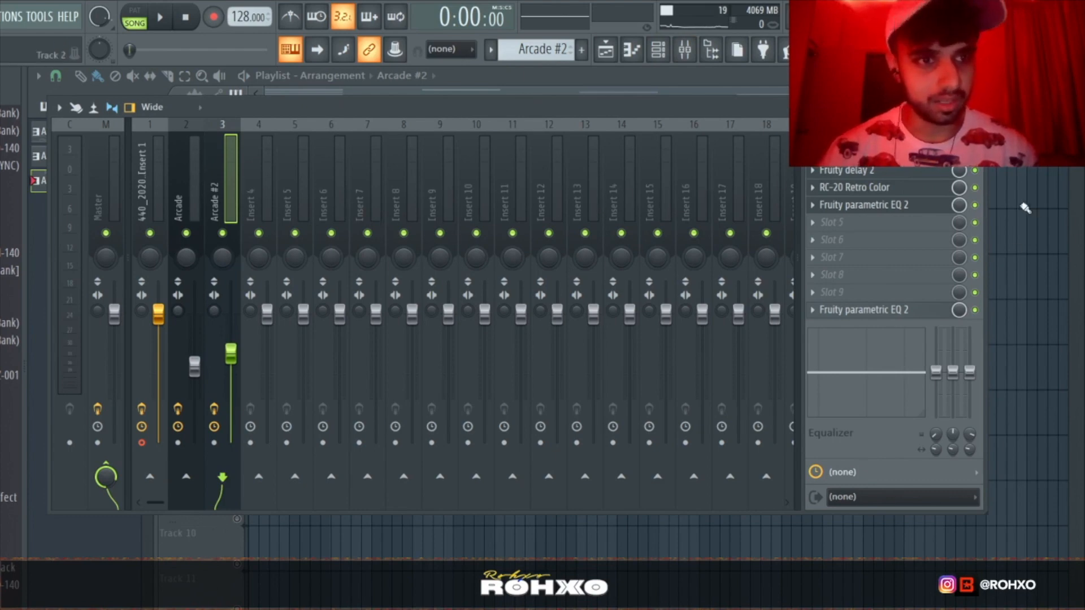
{"action": "left_click", "coordinate": [190, 204]}
{"action": "left_click", "coordinate": [229, 192]}
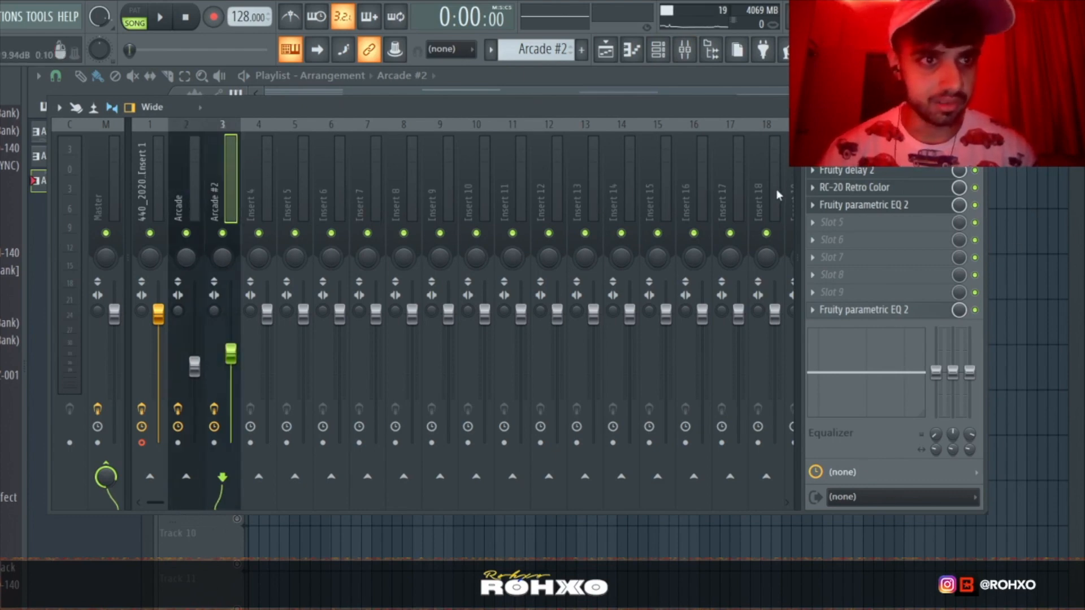
{"action": "left_click", "coordinate": [846, 189]}
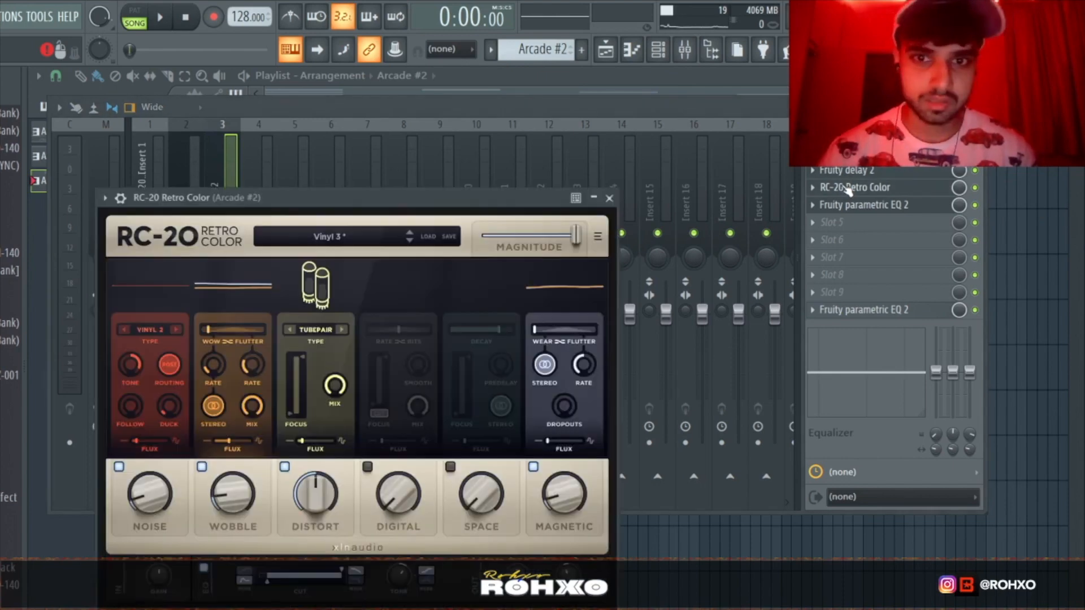
{"action": "left_click", "coordinate": [881, 311]}
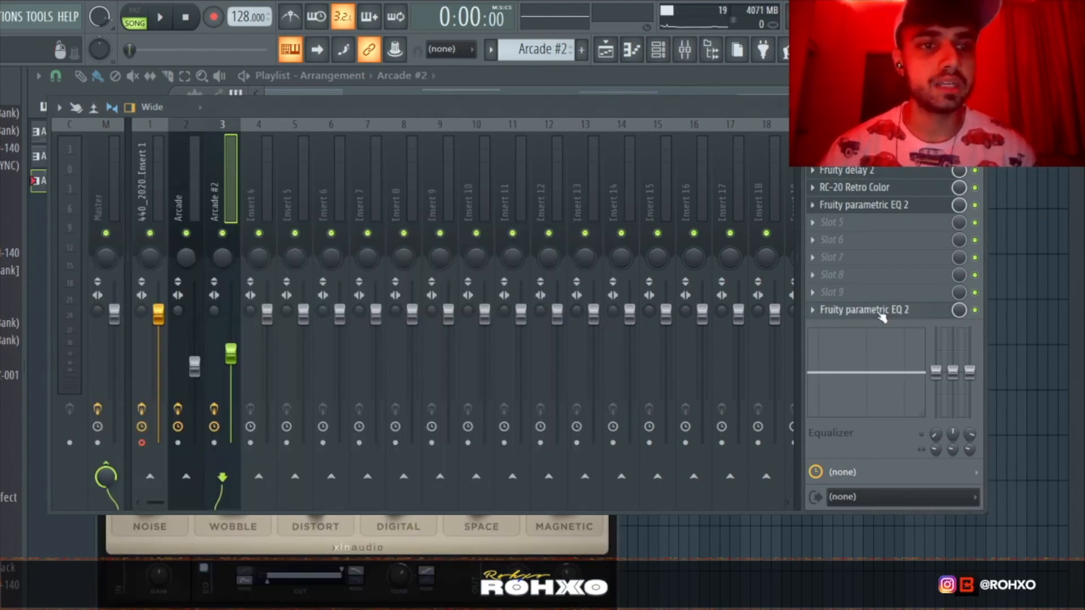
{"action": "left_click", "coordinate": [1020, 404]}
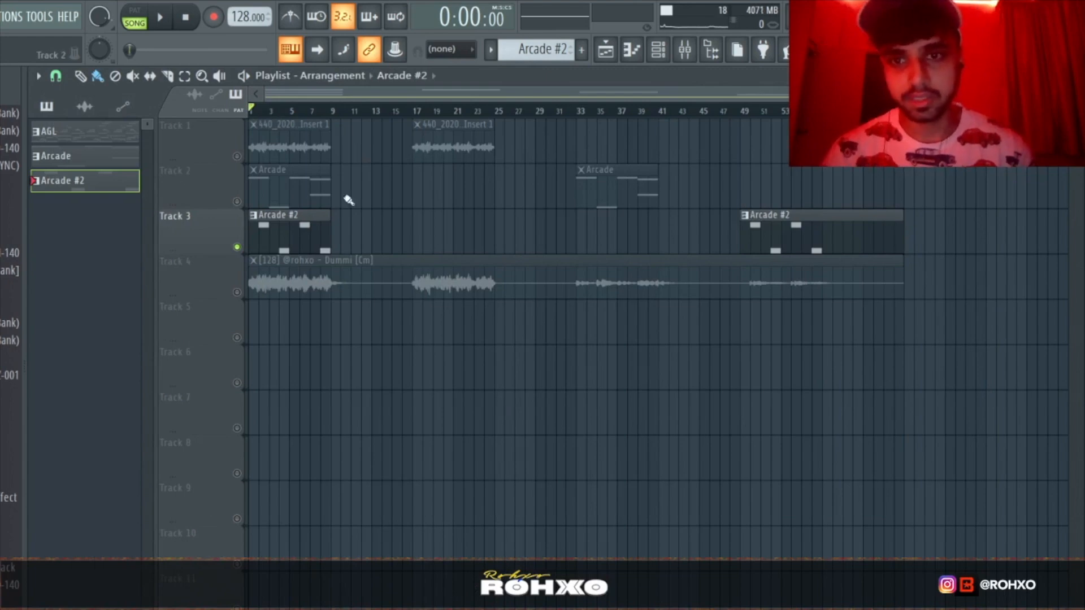
Solo Track 4, which holds the rendered Dummi loop audio.
{"action": "right_click", "coordinate": [237, 292]}
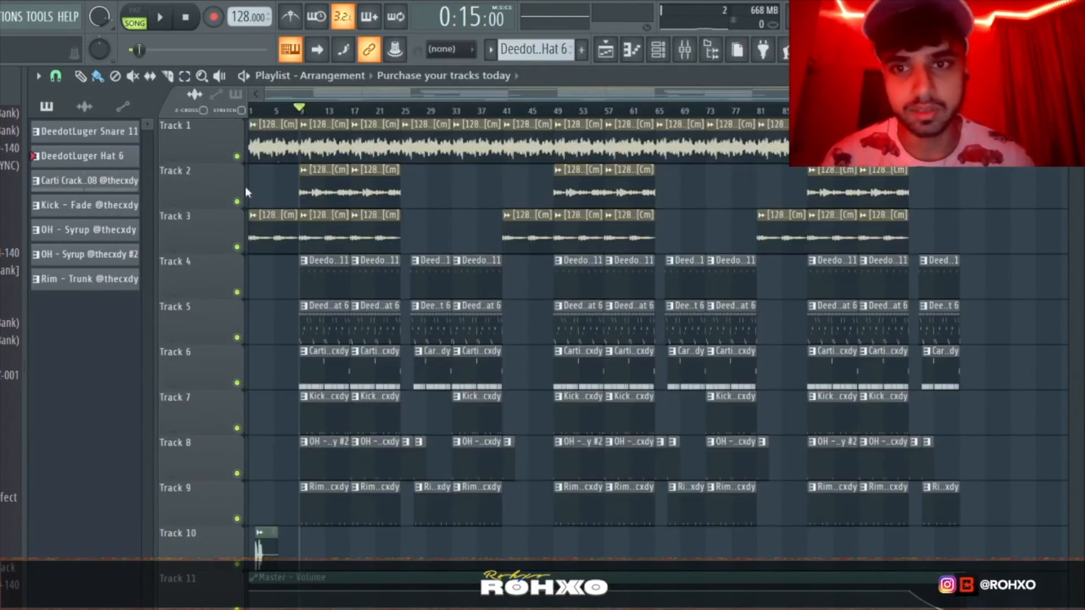
Solo Track 4 in the full beat and play the DeedotLuger Snare 11 pattern from bar 9 while examining its notes in the piano roll.
{"action": "scroll", "coordinate": [288, 304], "scroll_direction": "up", "scroll_amount": 3}
{"action": "scroll", "coordinate": [294, 307], "scroll_direction": "up", "scroll_amount": 2}
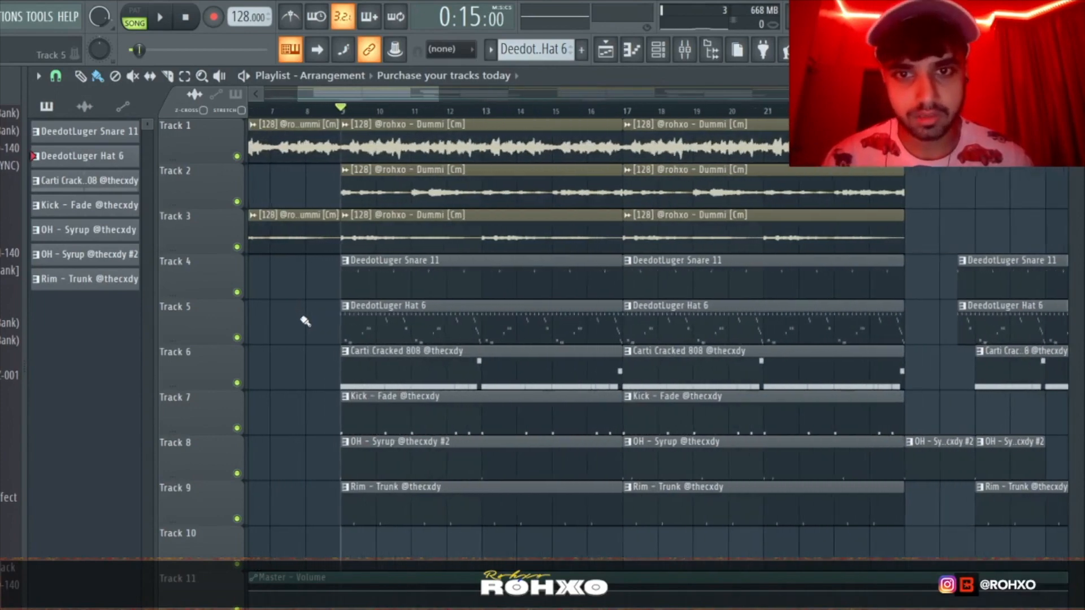
{"action": "right_click", "coordinate": [236, 293]}
{"action": "key", "text": "space"}
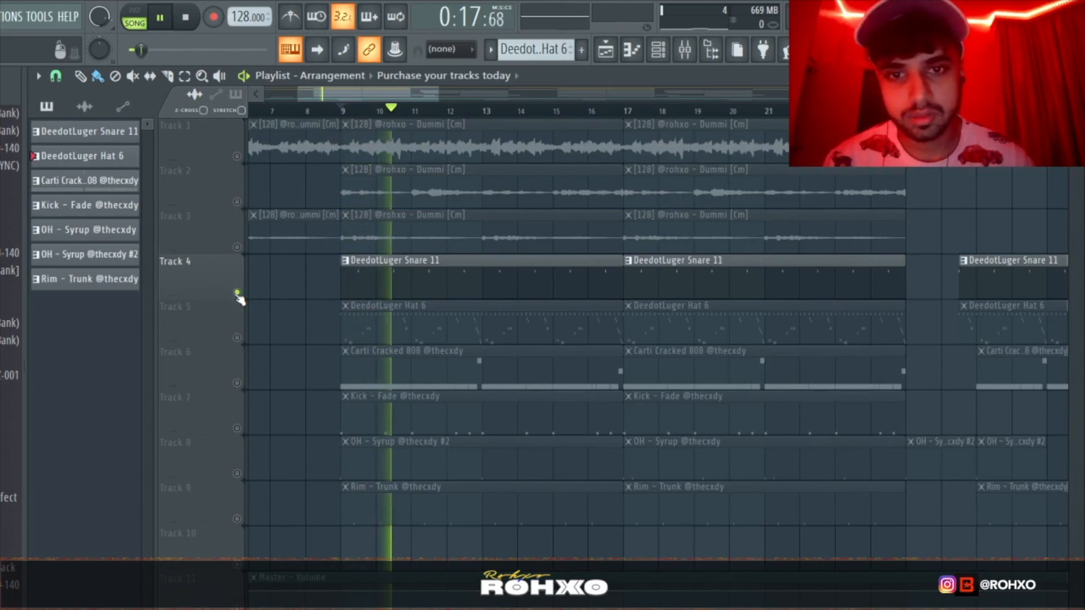
{"action": "left_click", "coordinate": [400, 283]}
{"action": "double_click", "coordinate": [400, 283]}
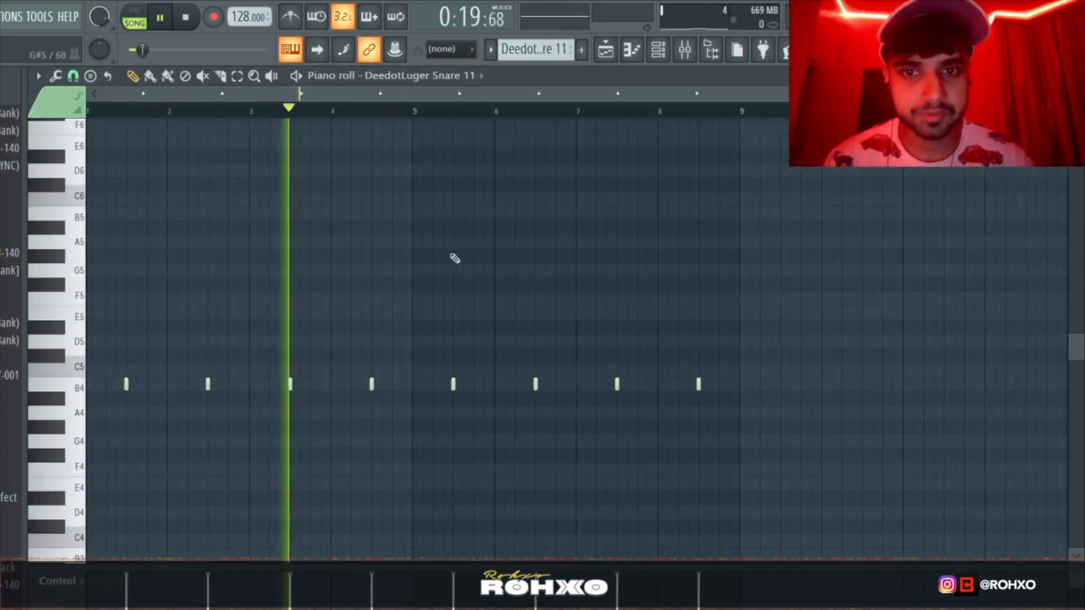
{"action": "left_click", "coordinate": [605, 50]}
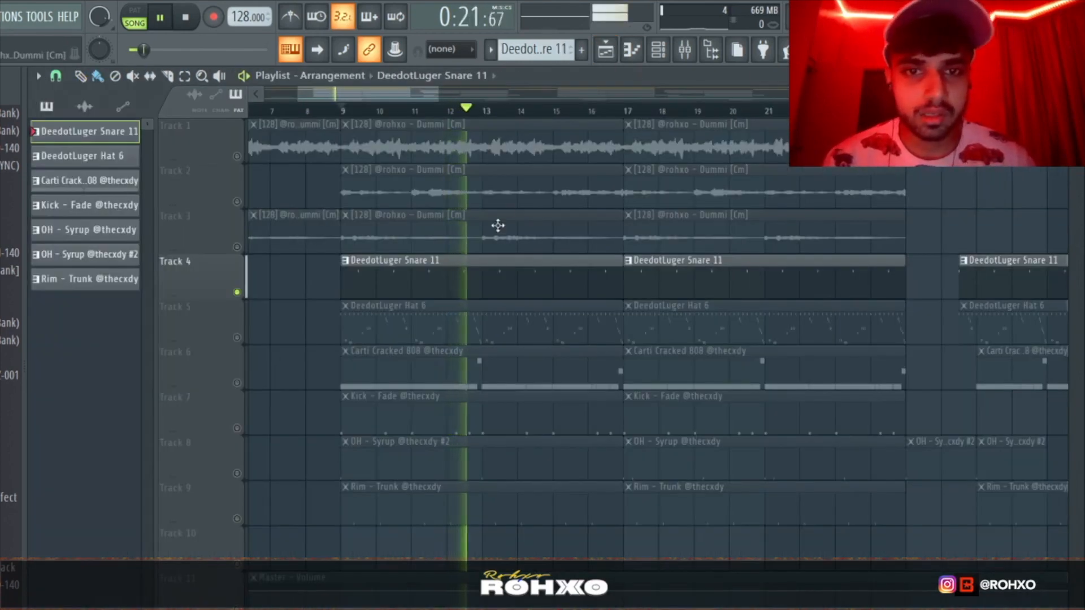
{"action": "key", "text": "space"}
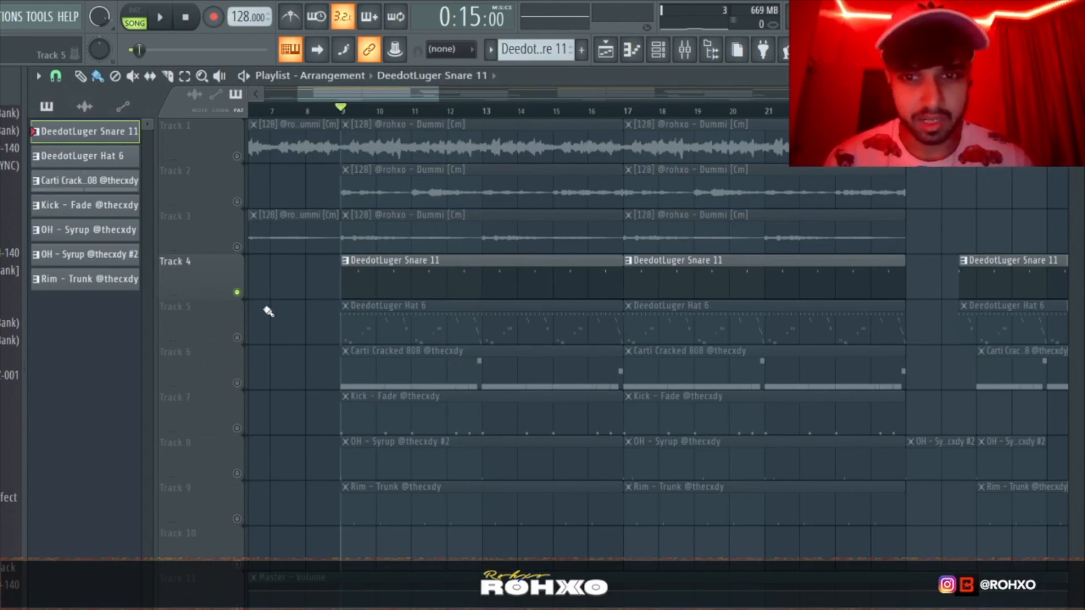
Solo Track 5 and examine the DeedotLuger Hat 6 notes in the piano roll and the effects on its mixer insert.
{"action": "left_click", "coordinate": [246, 342]}
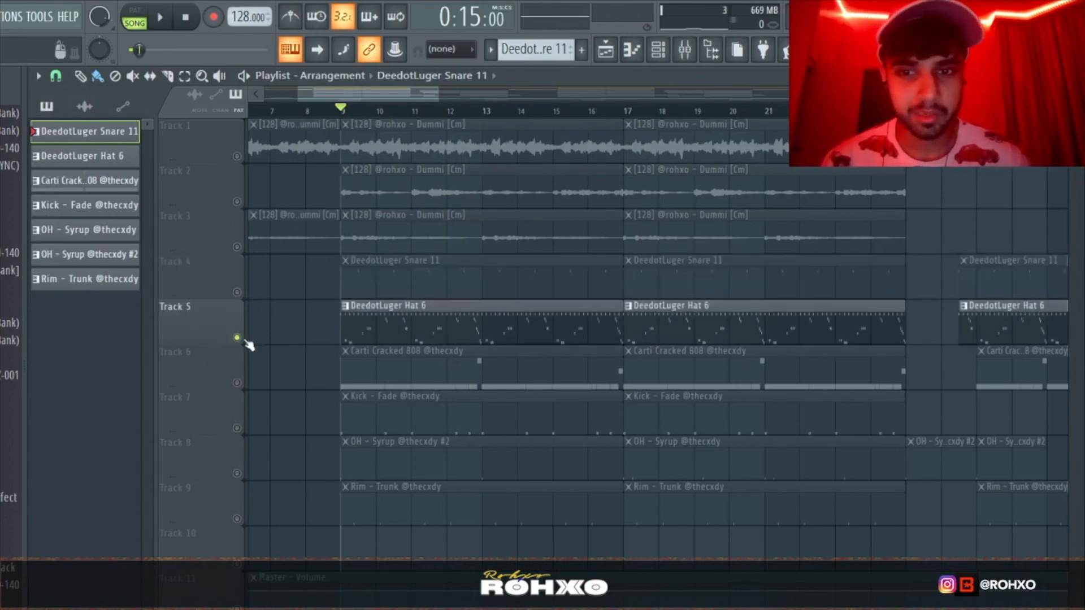
{"action": "double_click", "coordinate": [366, 315]}
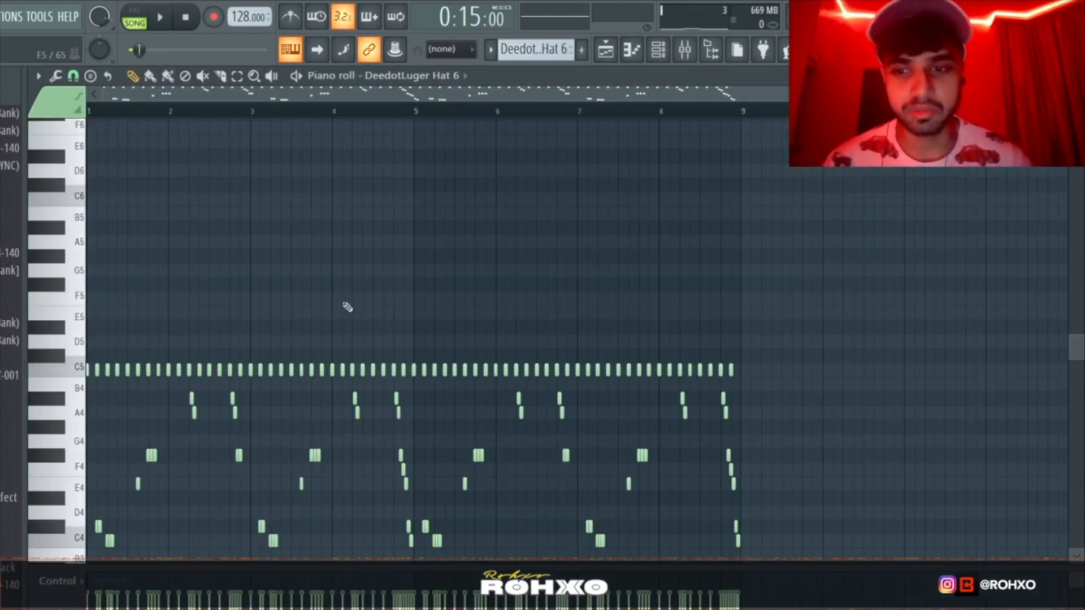
{"action": "scroll", "coordinate": [349, 307], "scroll_direction": "down", "scroll_amount": 3}
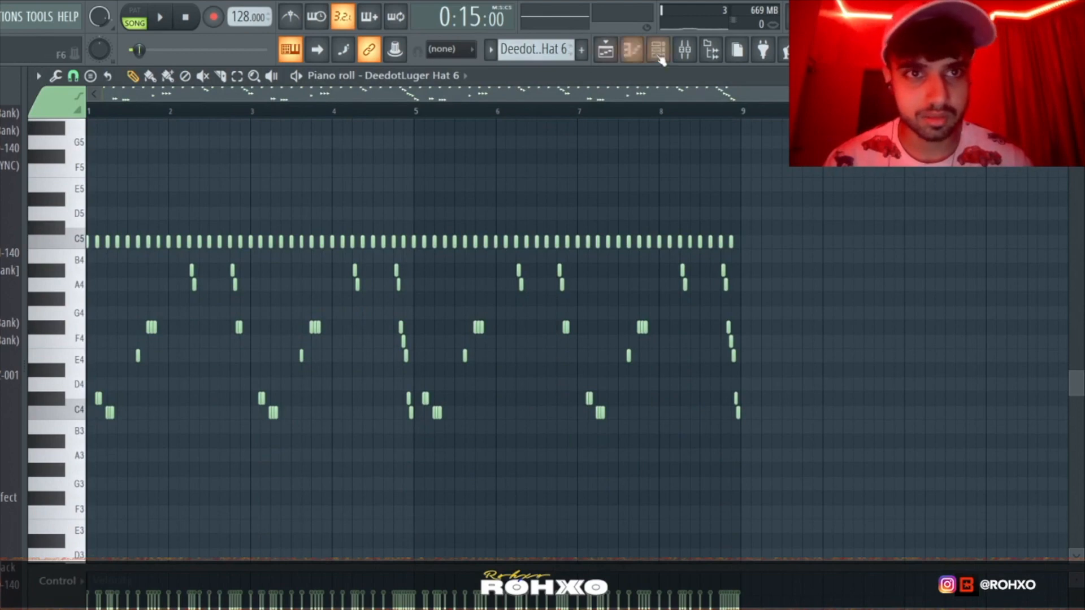
{"action": "left_click", "coordinate": [684, 50]}
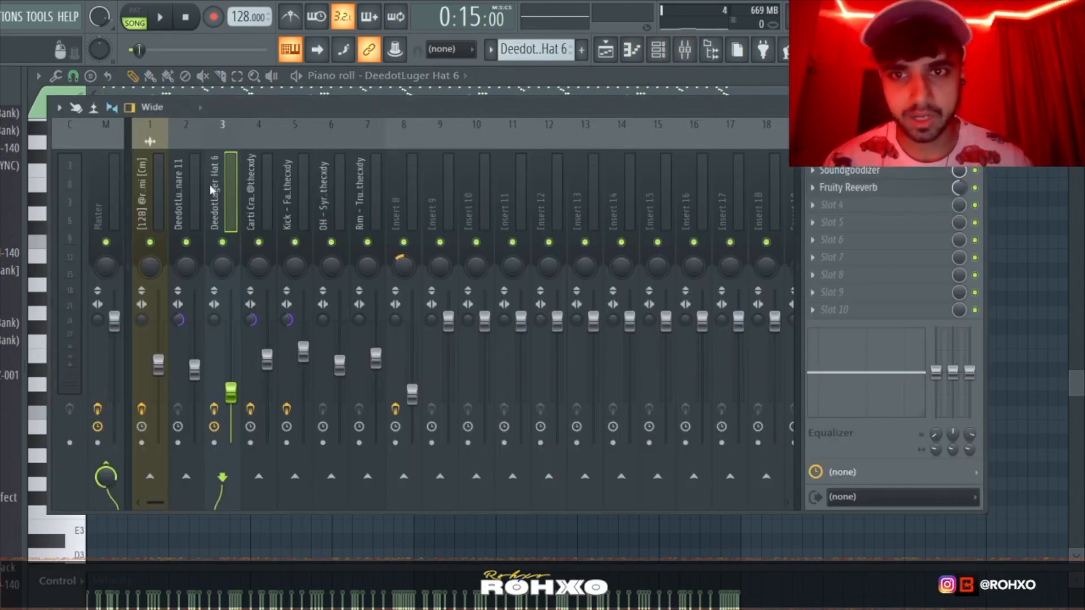
{"action": "left_click", "coordinate": [1071, 264]}
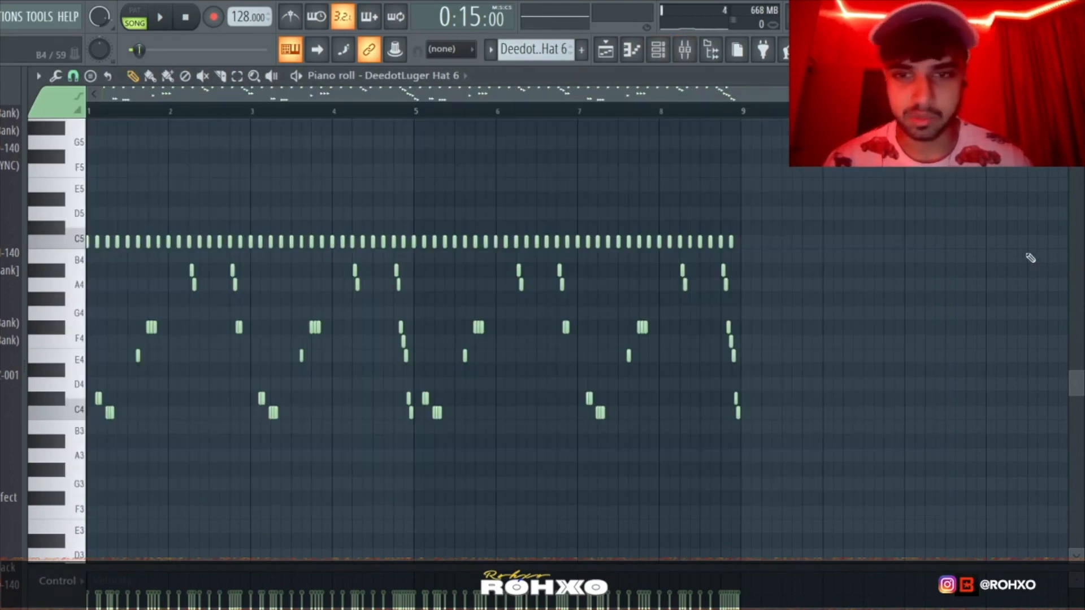
{"action": "left_click", "coordinate": [684, 50]}
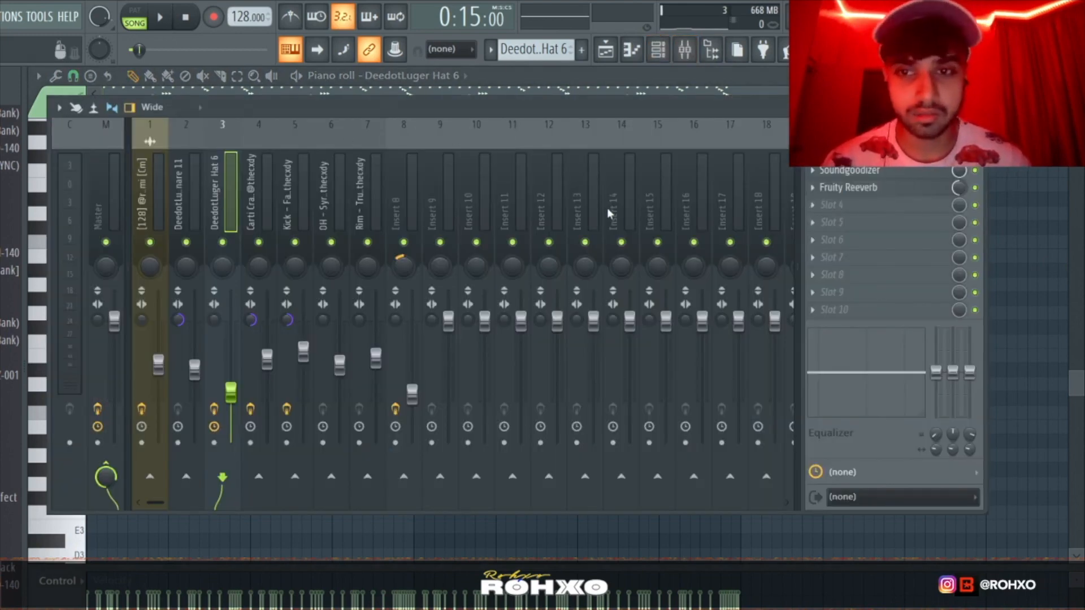
{"action": "left_click", "coordinate": [1038, 325]}
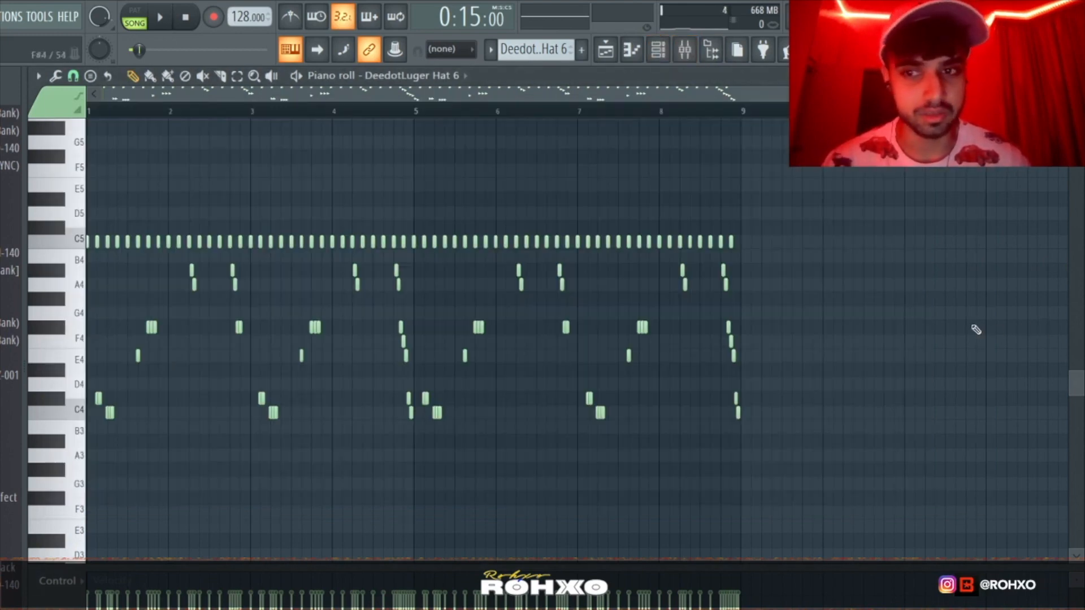
Play the DeedotLuger Hat 6 pattern while examining its hi-hat rolls up close, then stop playback.
{"action": "scroll", "coordinate": [194, 165], "scroll_direction": "up", "scroll_amount": 3, "text": "ctrl"}
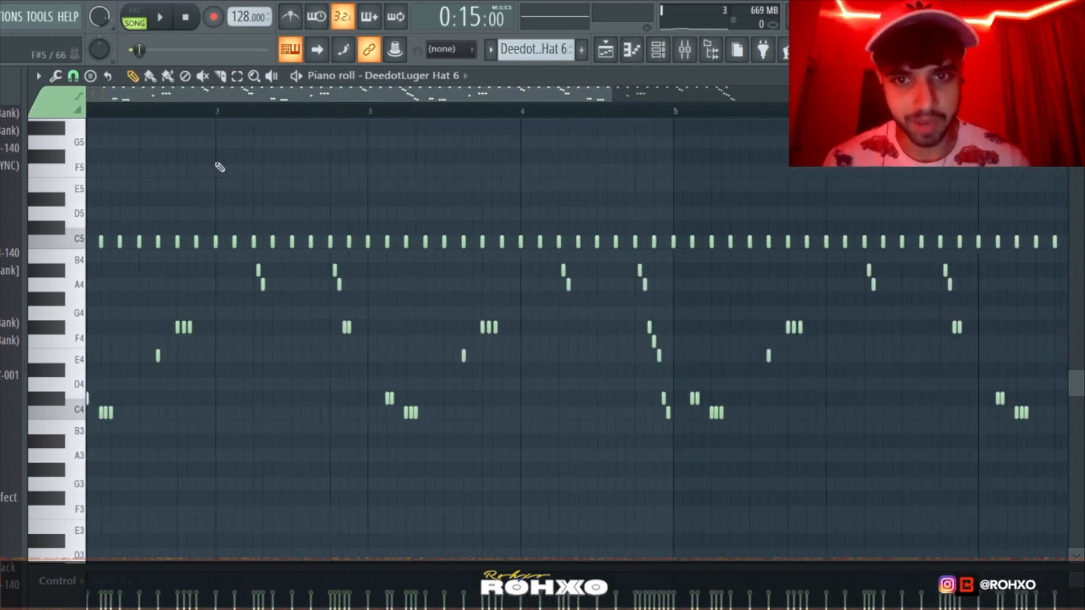
{"action": "scroll", "coordinate": [85, 316], "scroll_direction": "up", "scroll_amount": 2, "text": "ctrl"}
{"action": "key", "text": "space"}
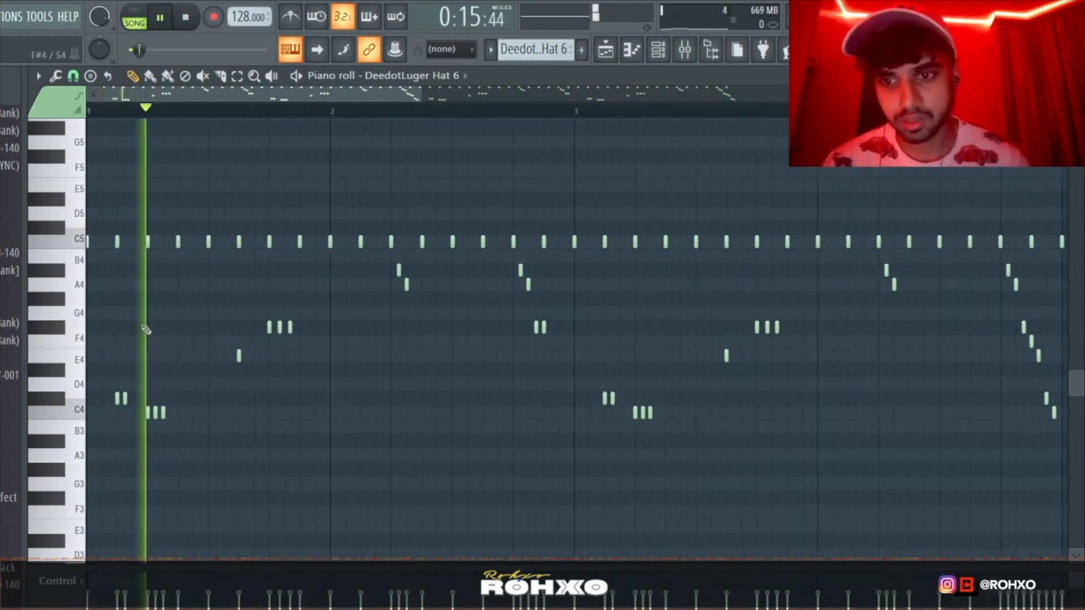
{"action": "scroll", "coordinate": [163, 327], "scroll_direction": "down", "scroll_amount": 4, "text": "ctrl"}
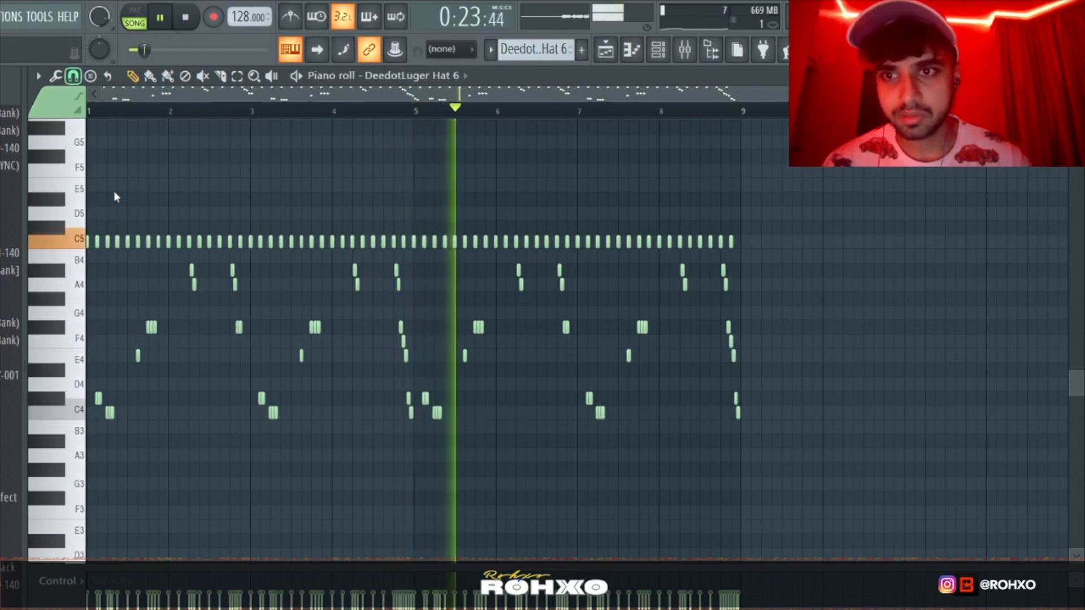
{"action": "key", "text": "space"}
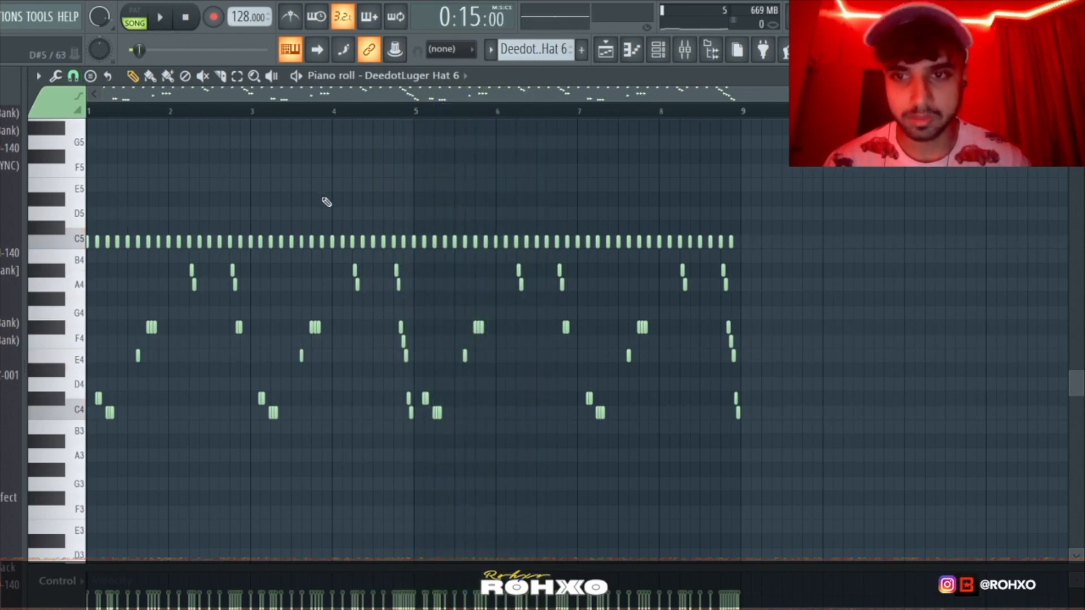
Examine the DeedotLuger Hat 6 rolls in the piano roll, from the opening bars through the whole eight-bar pattern, and briefly play them.
{"action": "scroll", "coordinate": [96, 199], "scroll_direction": "up", "scroll_amount": 5}
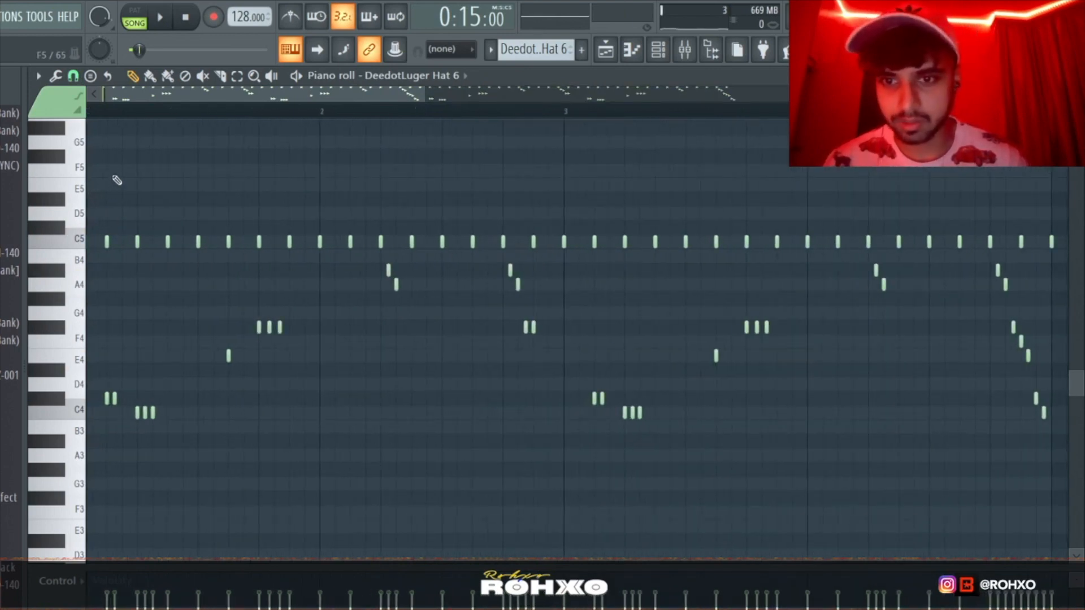
{"action": "scroll", "coordinate": [124, 181], "scroll_direction": "down", "scroll_amount": 3}
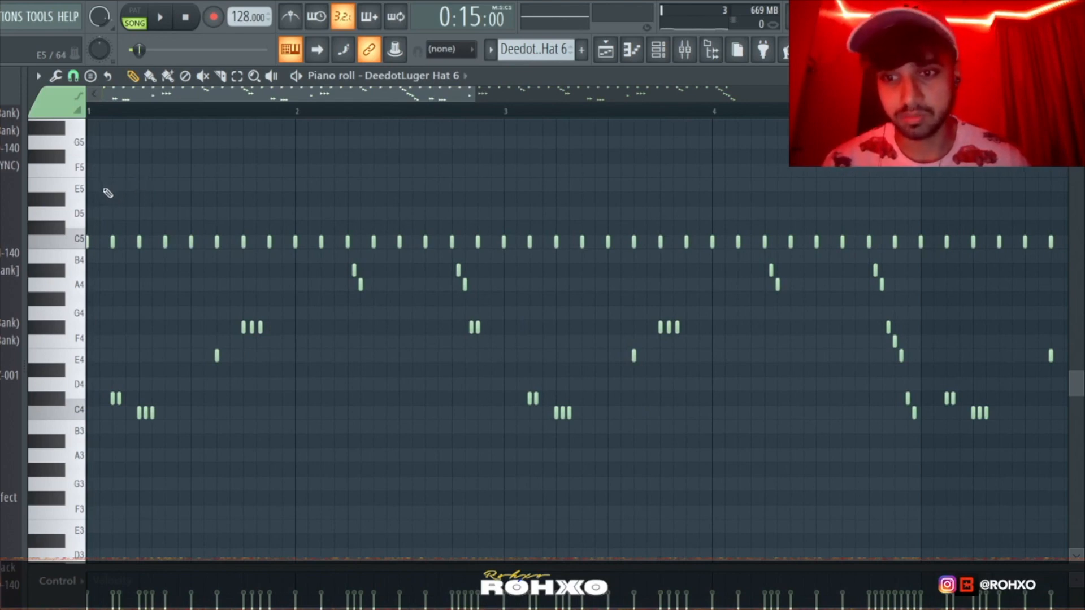
{"action": "scroll", "coordinate": [107, 193], "scroll_direction": "up", "scroll_amount": 5}
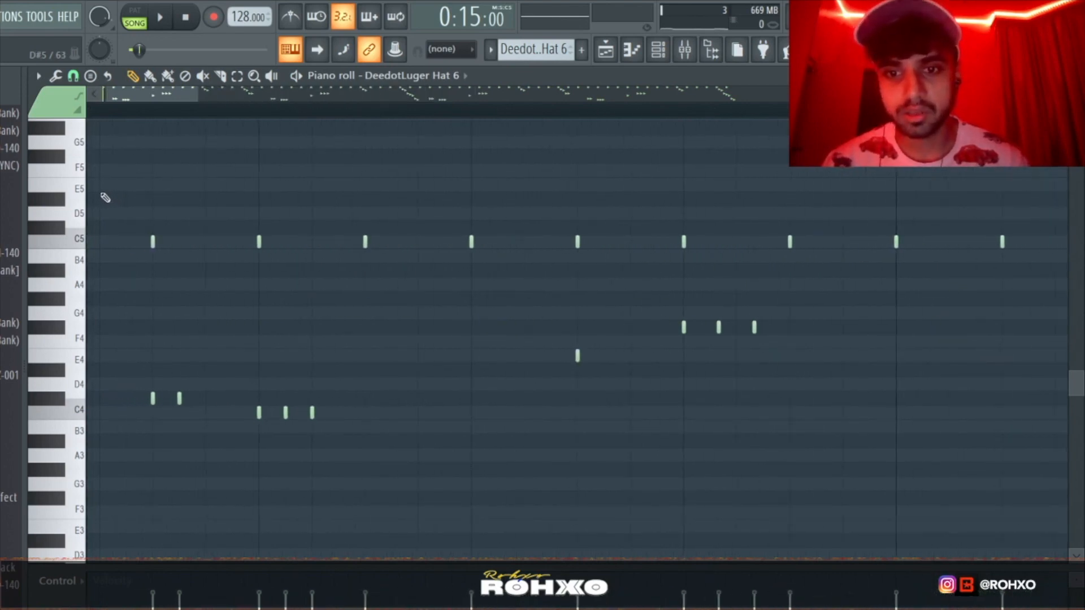
{"action": "scroll", "coordinate": [106, 197], "scroll_direction": "down", "scroll_amount": 5}
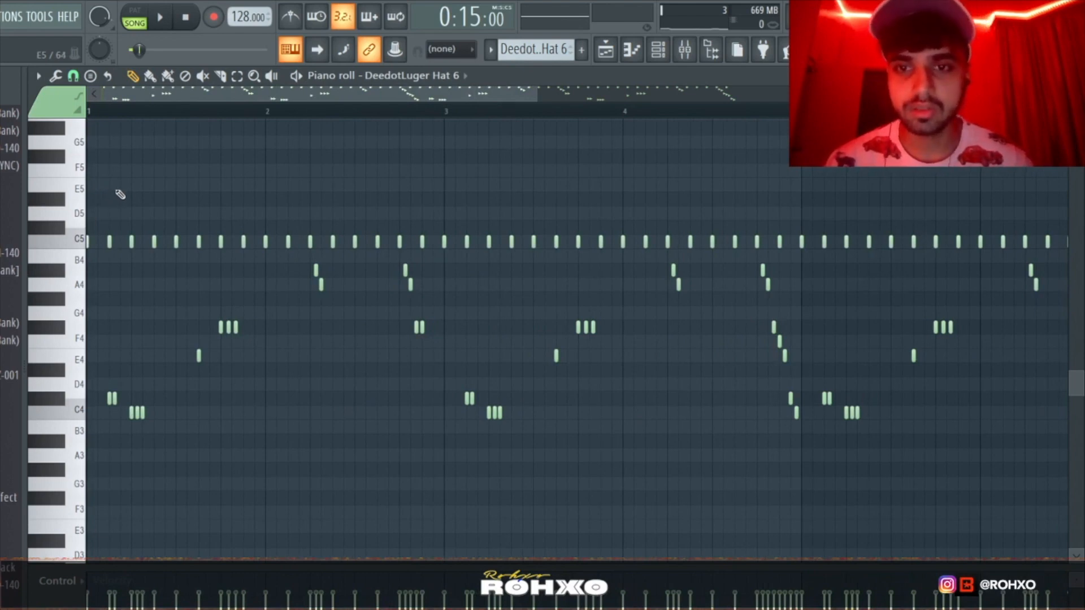
{"action": "scroll", "coordinate": [135, 195], "scroll_direction": "down", "scroll_amount": 3}
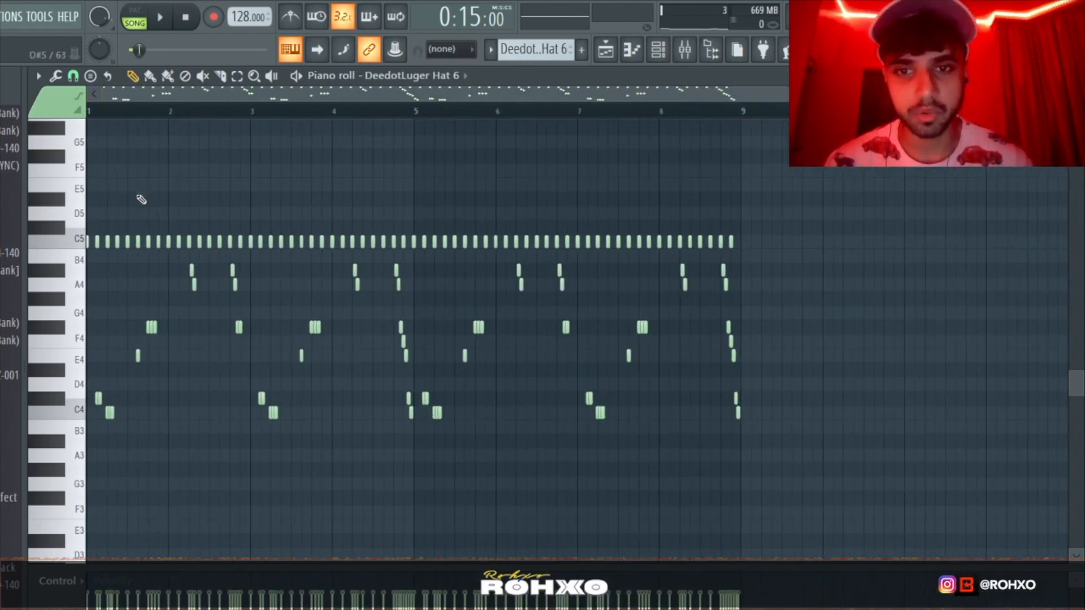
{"action": "scroll", "coordinate": [415, 306], "scroll_direction": "up", "scroll_amount": 5}
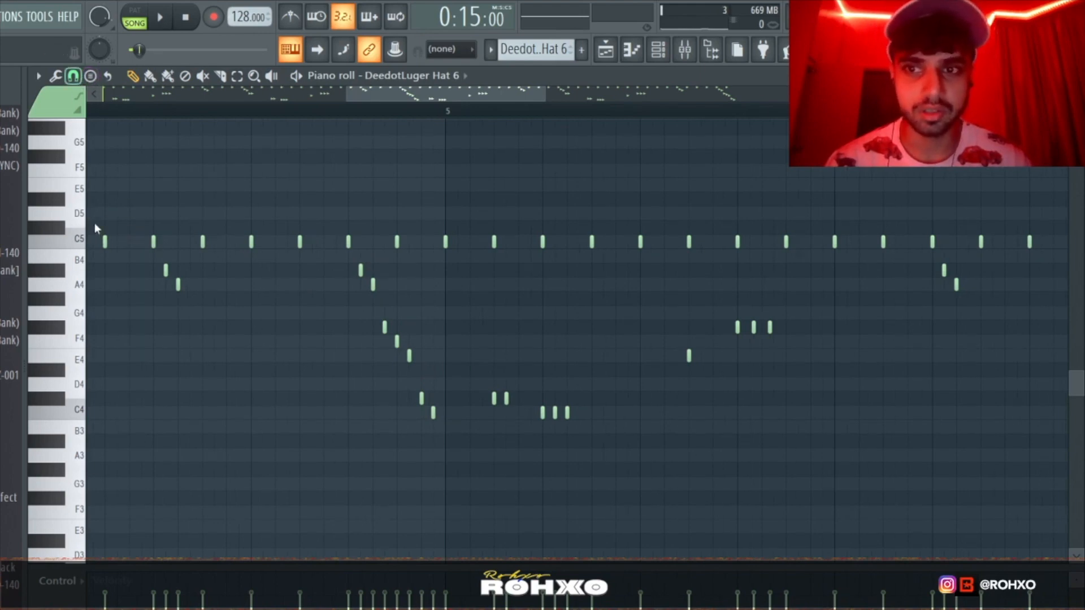
{"action": "scroll", "coordinate": [378, 192], "scroll_direction": "down", "scroll_amount": 4}
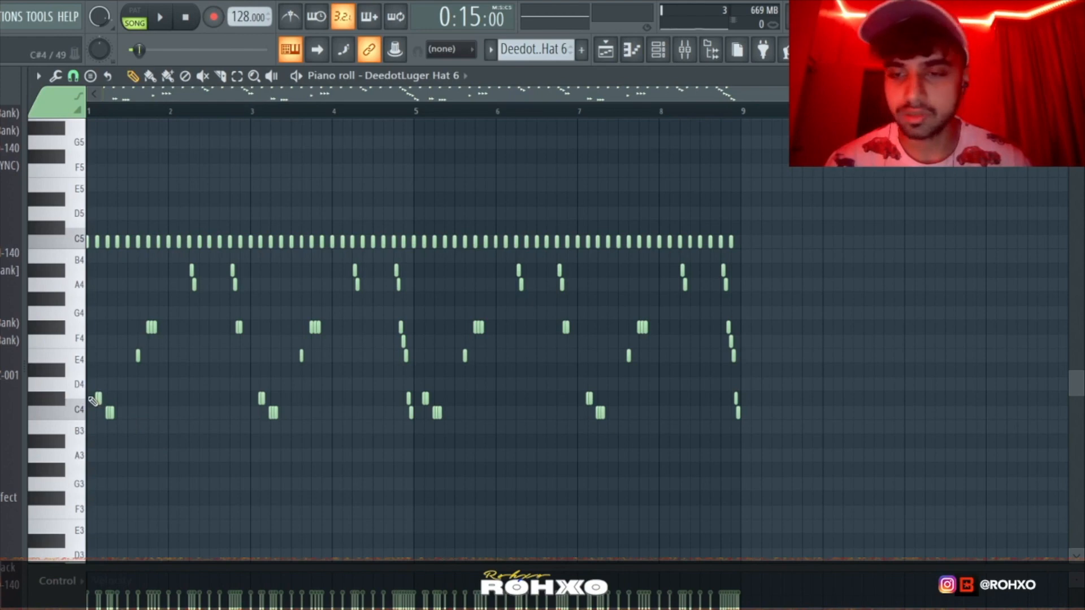
{"action": "key", "text": "space"}
{"action": "key", "text": "space"}
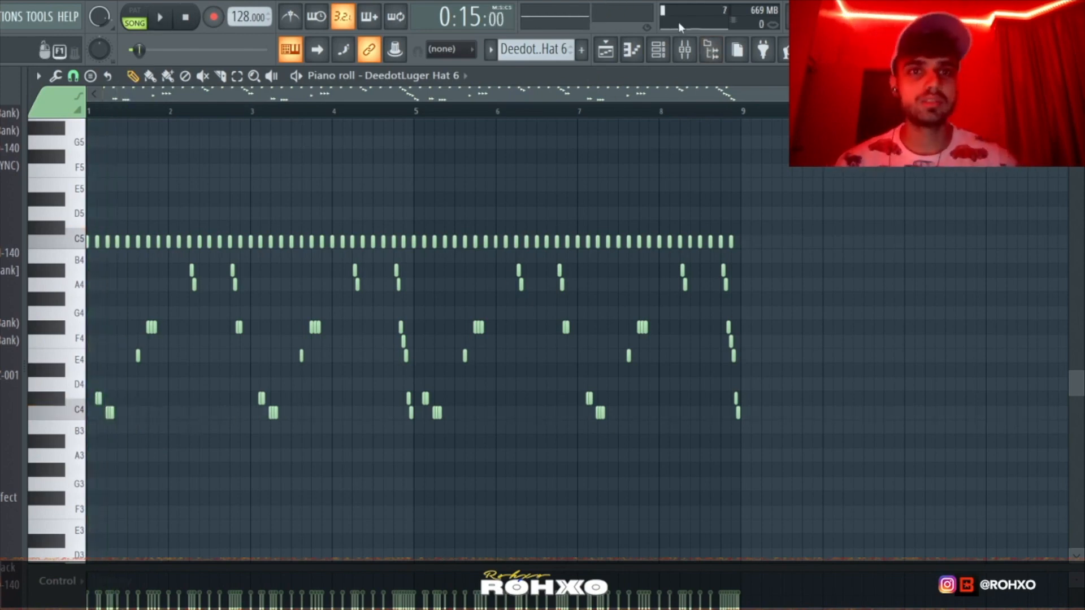
Solo Track 6 in the playlist and examine the Carti Cracked 808 notes in the piano roll.
{"action": "left_click", "coordinate": [605, 50]}
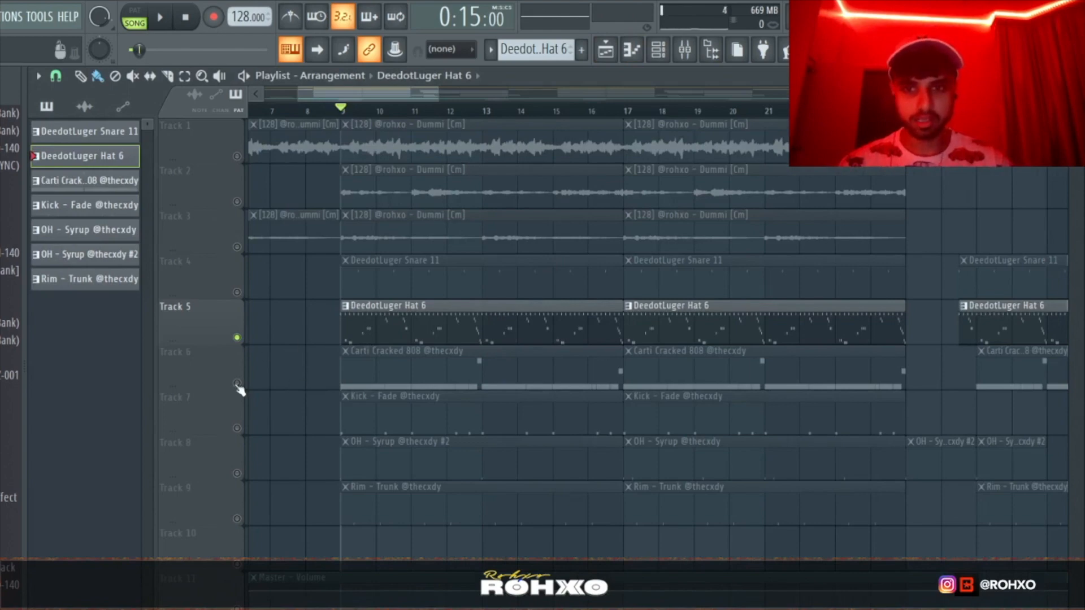
{"action": "double_click", "coordinate": [345, 354]}
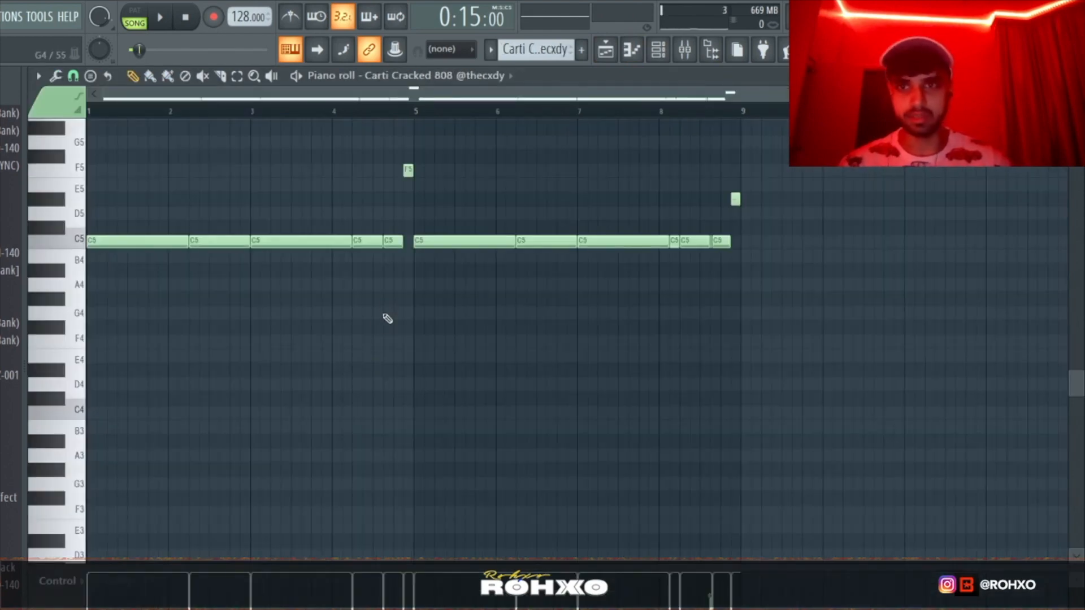
{"action": "scroll", "coordinate": [389, 317], "scroll_direction": "up", "scroll_amount": 4}
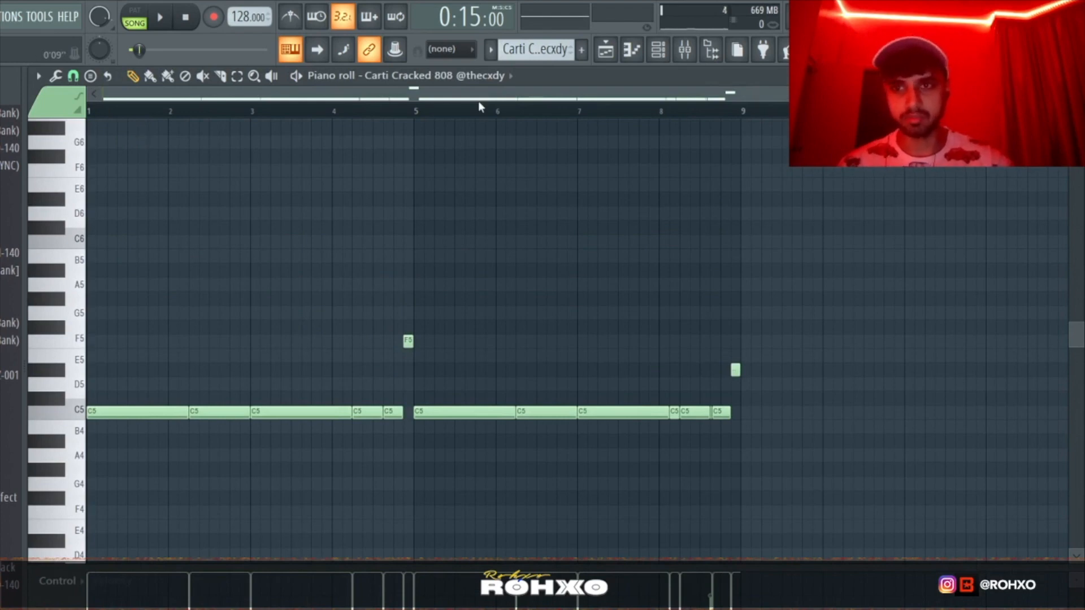
Transpose the Carti Cracked 808 notes up one octave, play them, then transpose them back down one octave and stop playback.
{"action": "key", "text": "ctrl+Up"}
{"action": "key", "text": "space"}
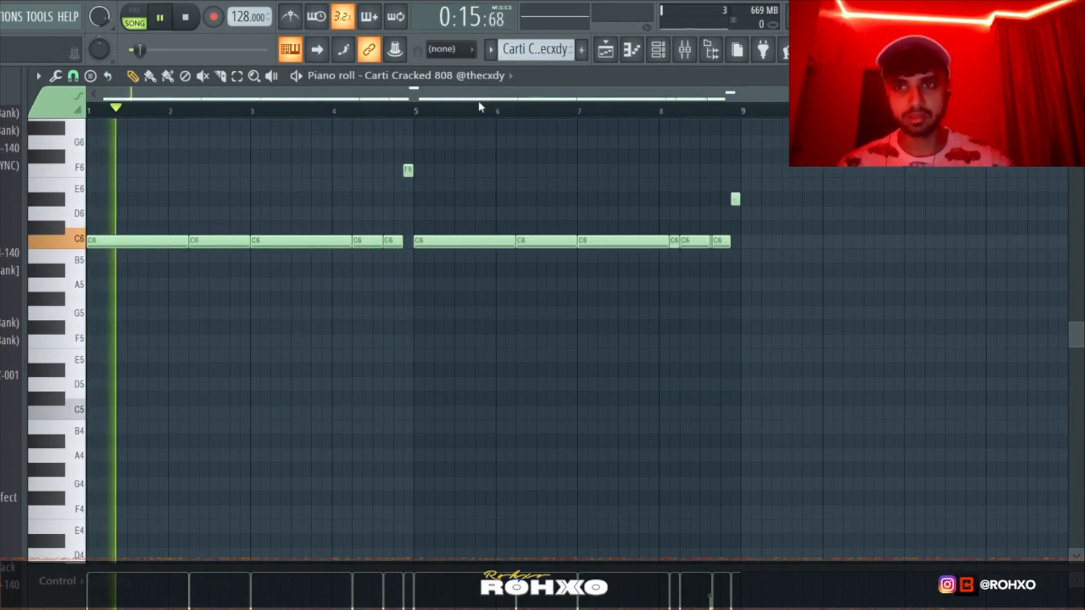
{"action": "key", "text": "space"}
{"action": "key", "text": "F5"}
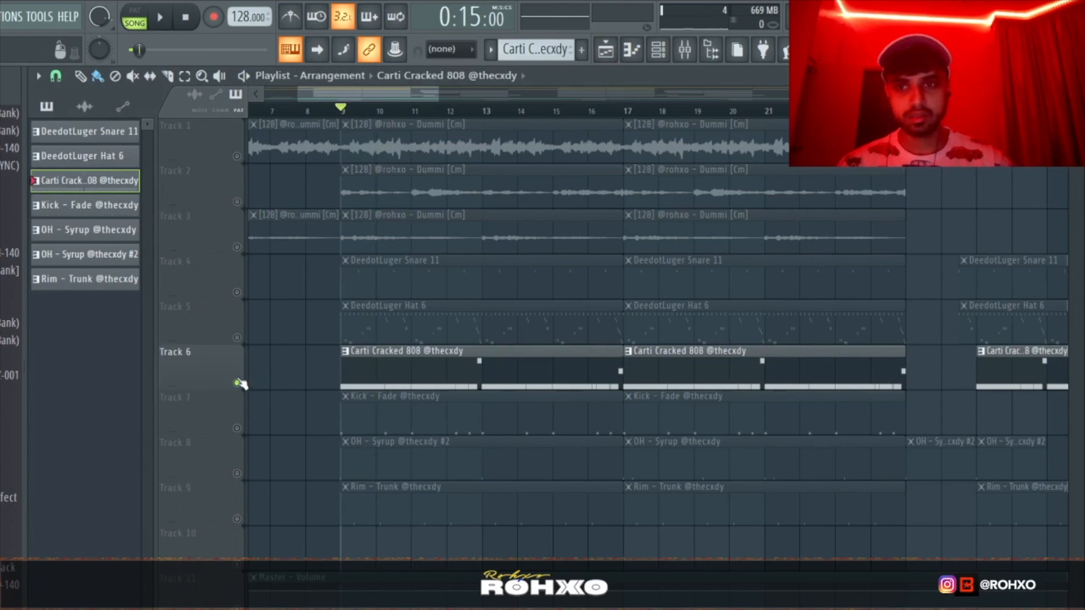
{"action": "key", "text": "space"}
{"action": "key", "text": "F7"}
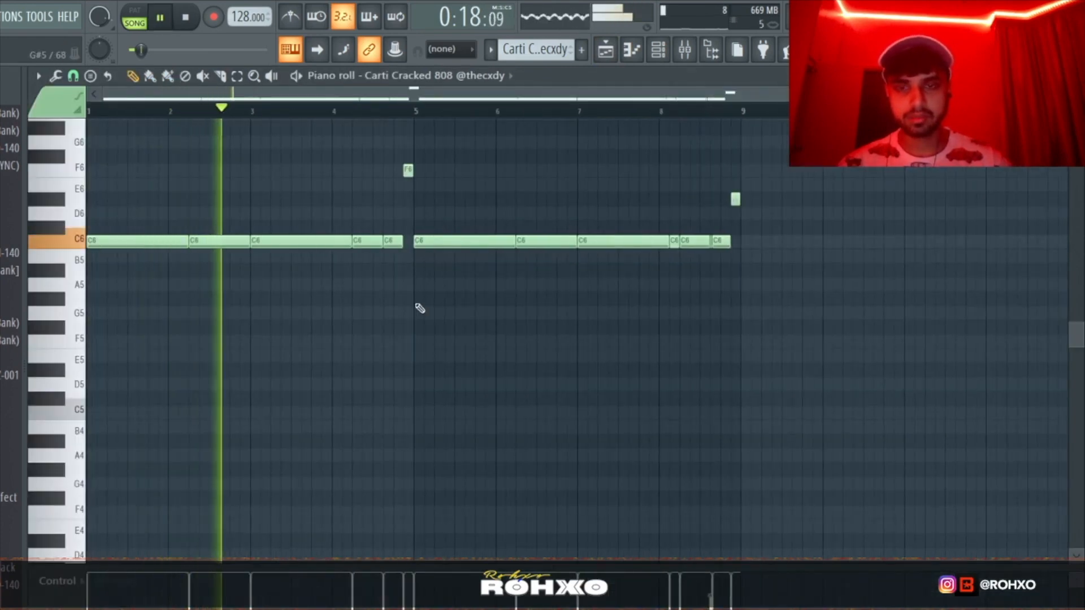
{"action": "scroll", "coordinate": [420, 308], "scroll_direction": "down", "scroll_amount": 1}
{"action": "key", "text": "ctrl+Down"}
{"action": "key", "text": "space"}
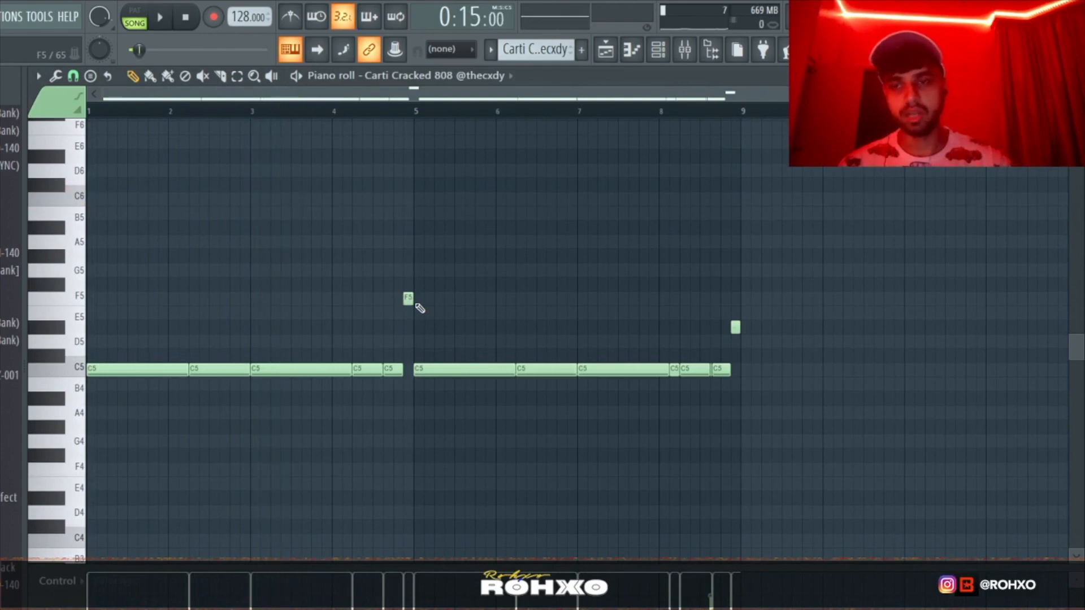
Play the Carti Cracked 808 pattern in solo from bar 9, then return to the playlist and unsolo Track 6.
{"action": "key", "text": "space"}
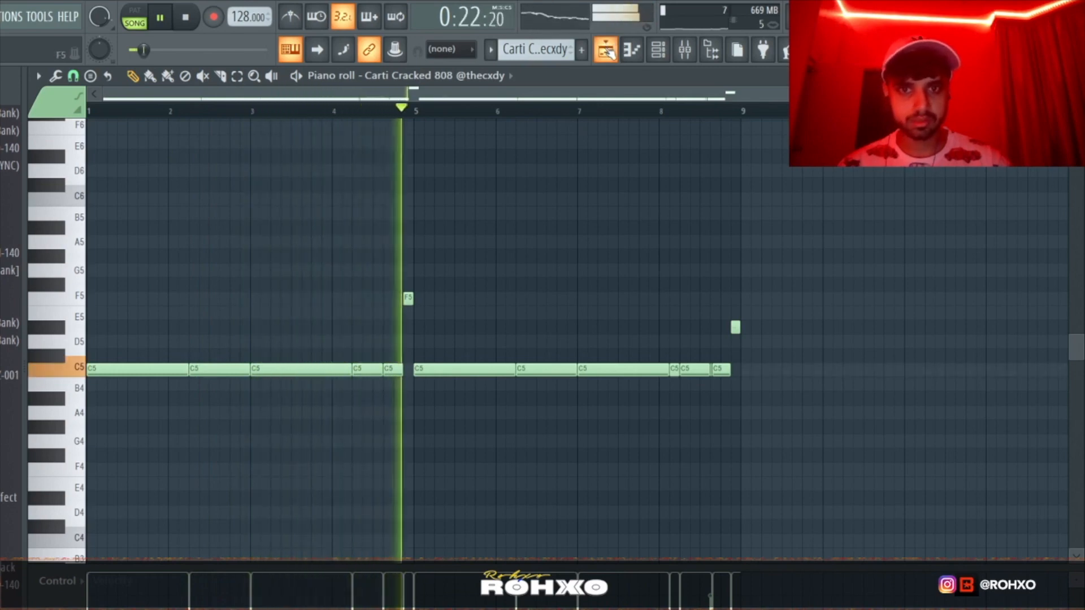
{"action": "key", "text": "space"}
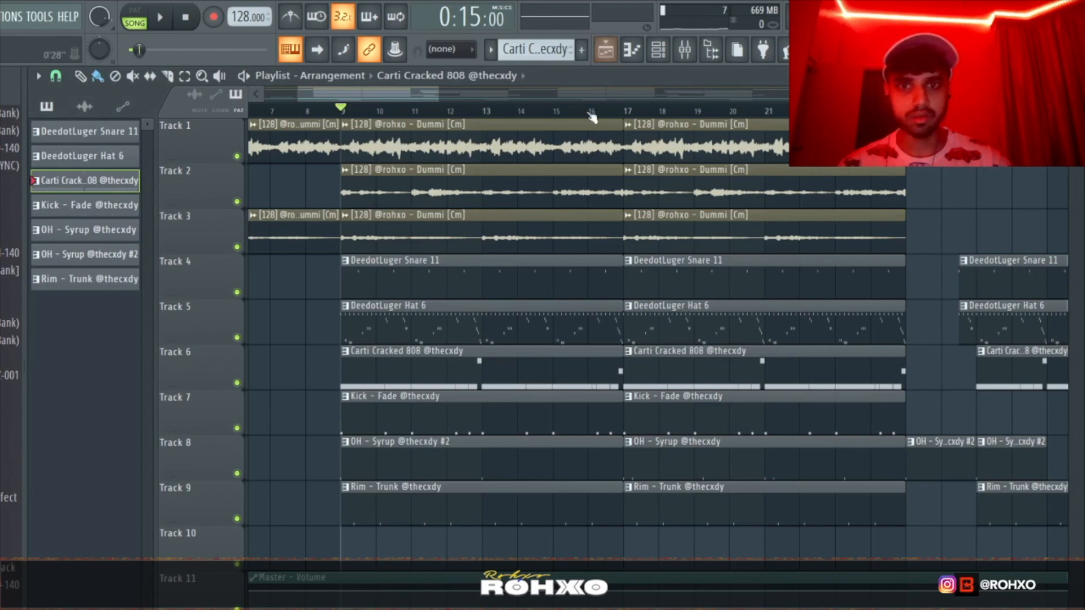
Play the last bar of the Carti Cracked 808 pattern from bar 8 and examine its short closing C5 notes and D#5 note up close.
{"action": "double_click", "coordinate": [429, 355]}
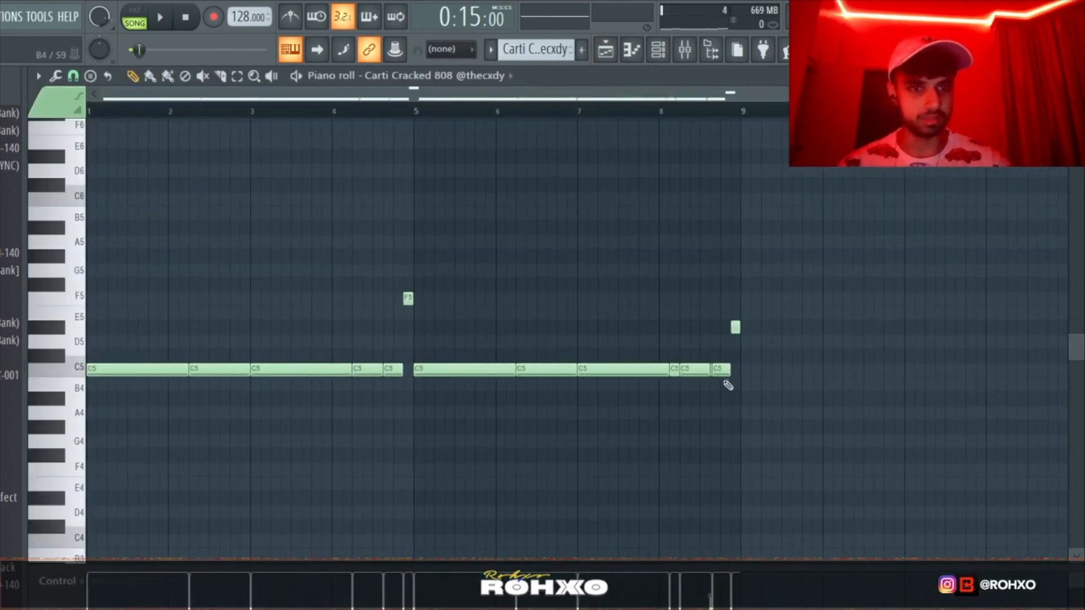
{"action": "scroll", "coordinate": [728, 384], "scroll_direction": "up", "scroll_amount": 5}
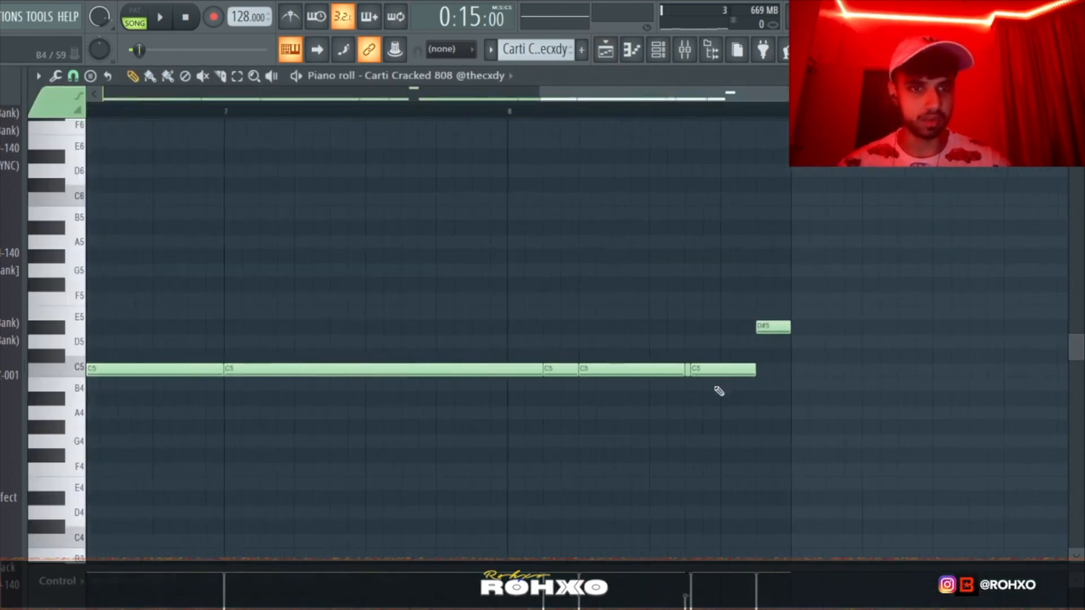
{"action": "left_click", "coordinate": [501, 115]}
{"action": "key", "text": "space"}
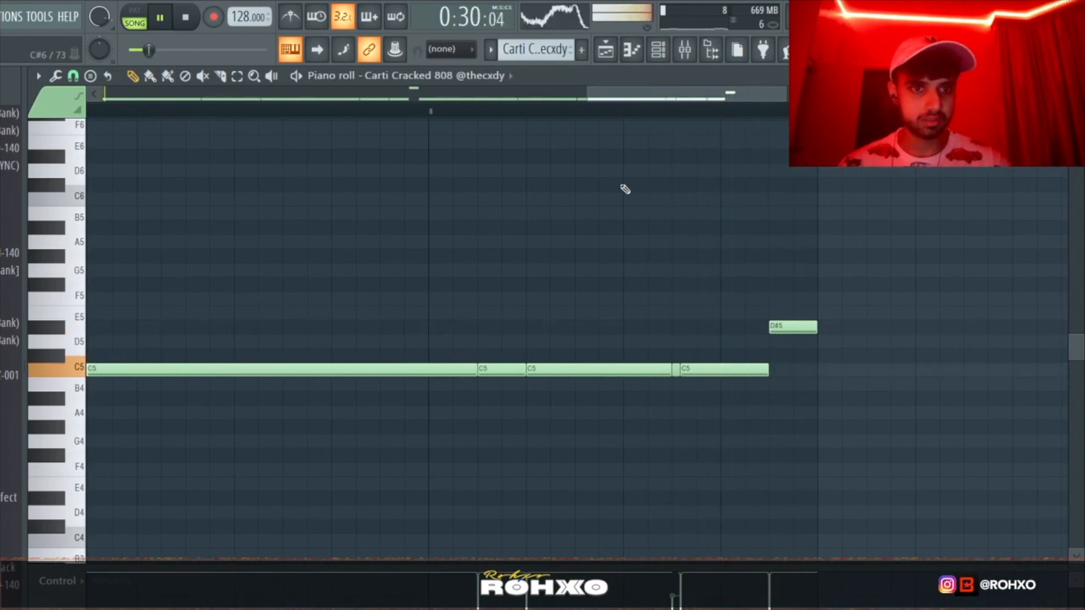
{"action": "key", "text": "space"}
{"action": "scroll", "coordinate": [684, 398], "scroll_direction": "up", "scroll_amount": 3}
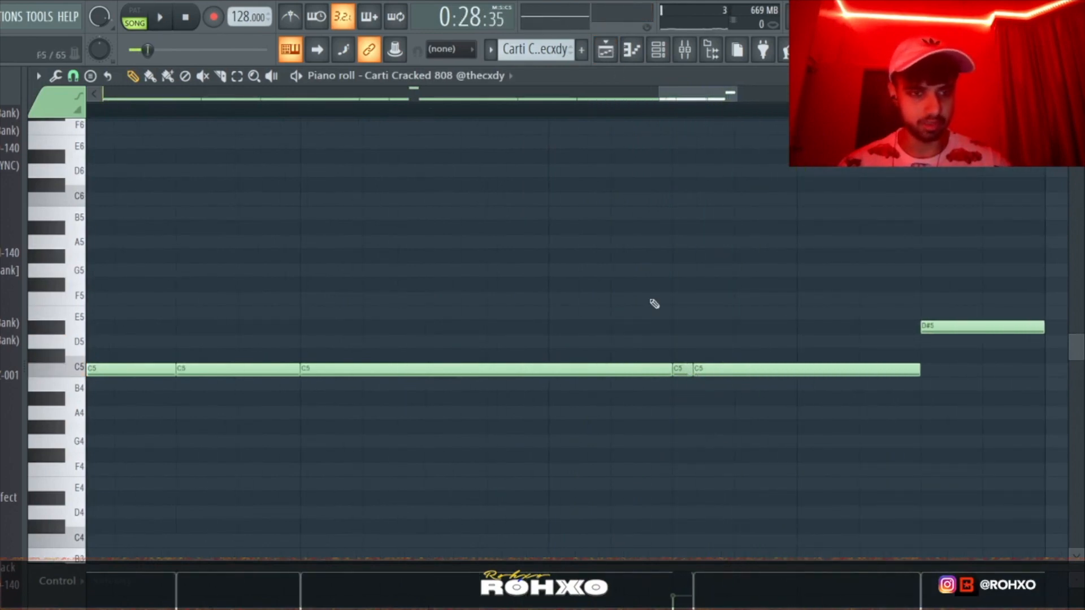
{"action": "scroll", "coordinate": [661, 256], "scroll_direction": "down", "scroll_amount": 4}
{"action": "scroll", "coordinate": [656, 254], "scroll_direction": "down", "scroll_amount": 6}
{"action": "scroll", "coordinate": [683, 324], "scroll_direction": "up", "scroll_amount": 8}
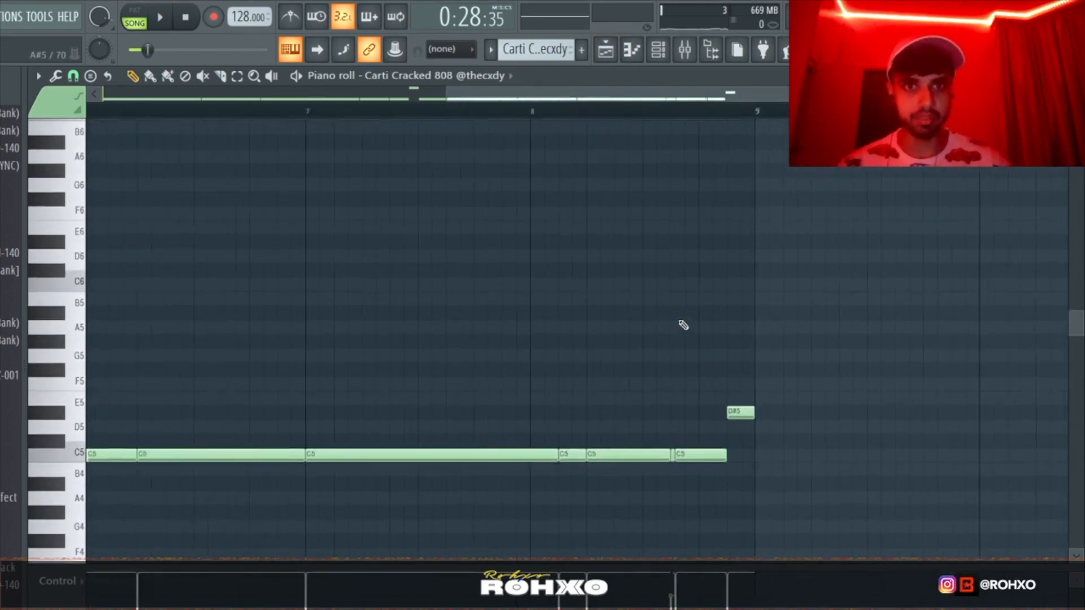
{"action": "scroll", "coordinate": [683, 324], "scroll_direction": "down", "scroll_amount": 3}
Solo Track 7 and play the Kick - Fade pattern from bar 9 of the playlist while examining its notes in the piano roll.
{"action": "left_click", "coordinate": [605, 50]}
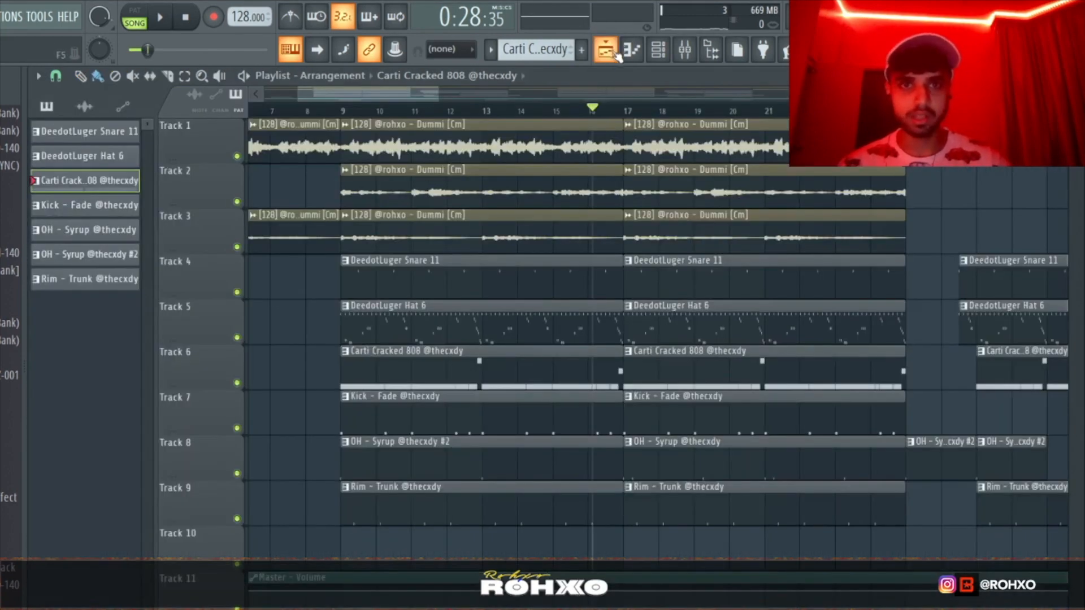
{"action": "left_click", "coordinate": [344, 112]}
{"action": "left_click", "coordinate": [237, 428], "text": "ctrl"}
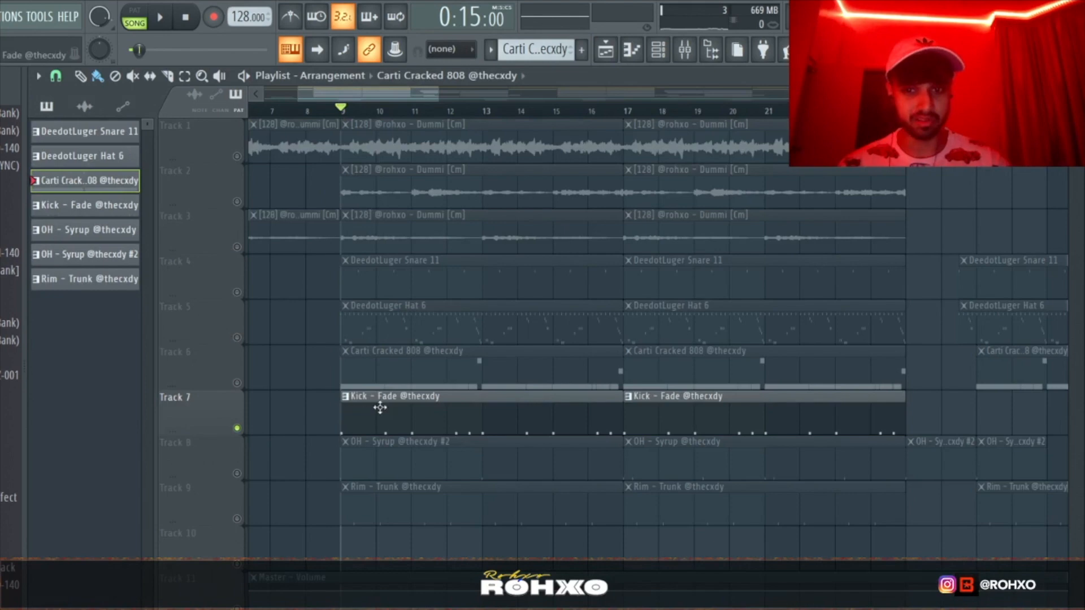
{"action": "key", "text": "space"}
{"action": "double_click", "coordinate": [394, 426]}
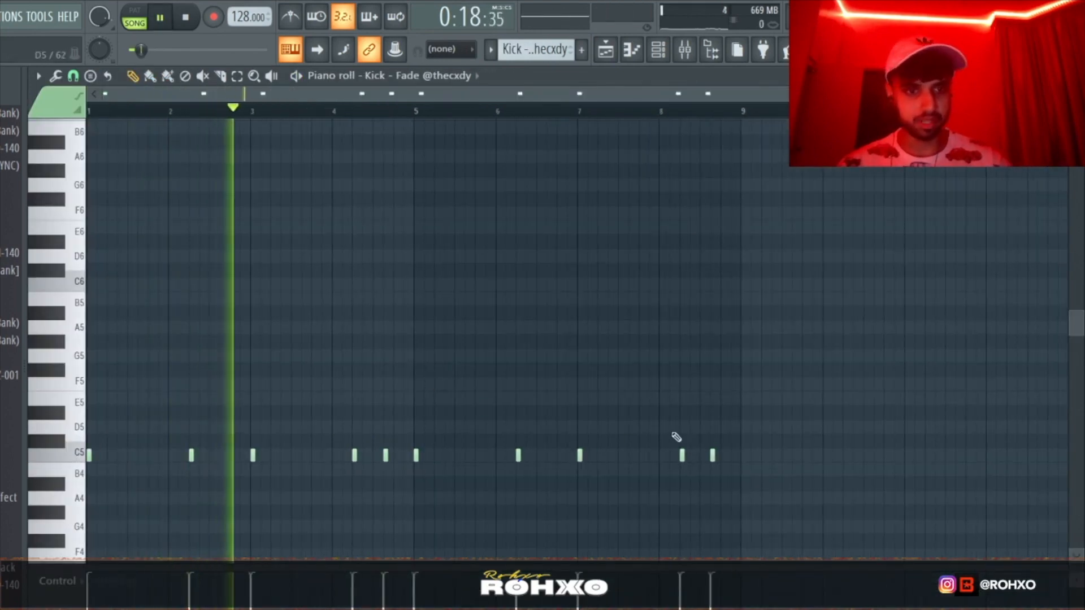
{"action": "left_click", "coordinate": [605, 50]}
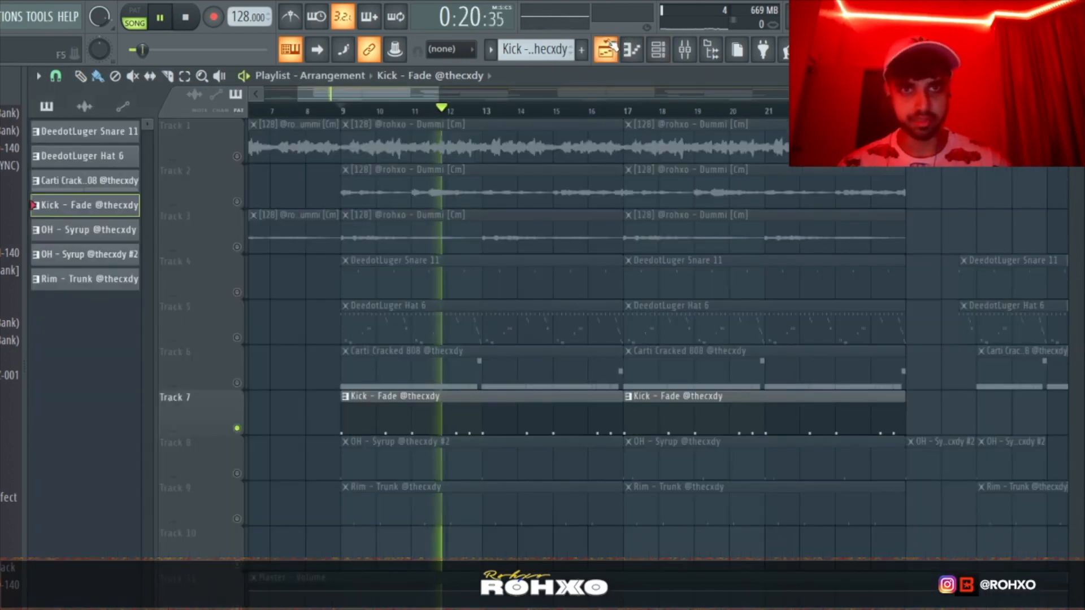
{"action": "key", "text": "space"}
Solo Track 8 and play the OH - Syrup #2 pattern, skipping ahead to its bar 5 hit while examining the notes in the piano roll.
{"action": "left_click", "coordinate": [248, 476]}
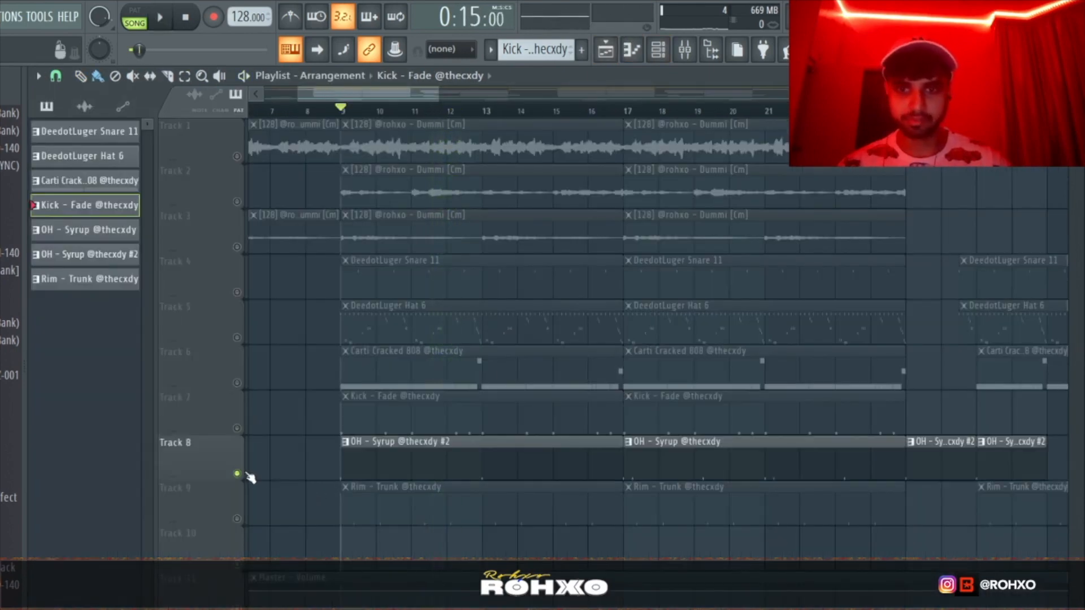
{"action": "double_click", "coordinate": [392, 459]}
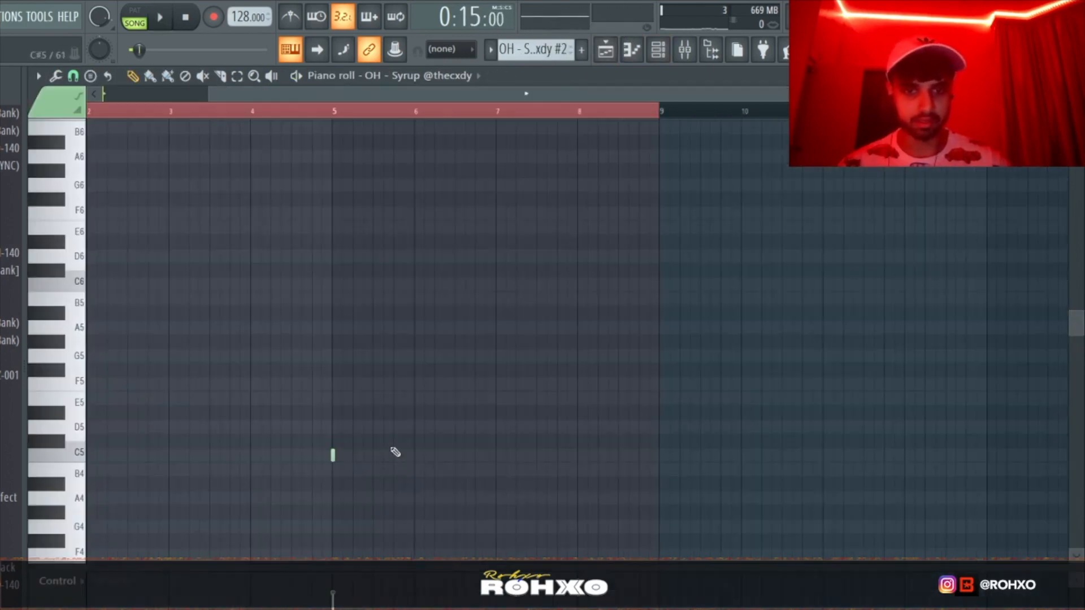
{"action": "key", "text": "space"}
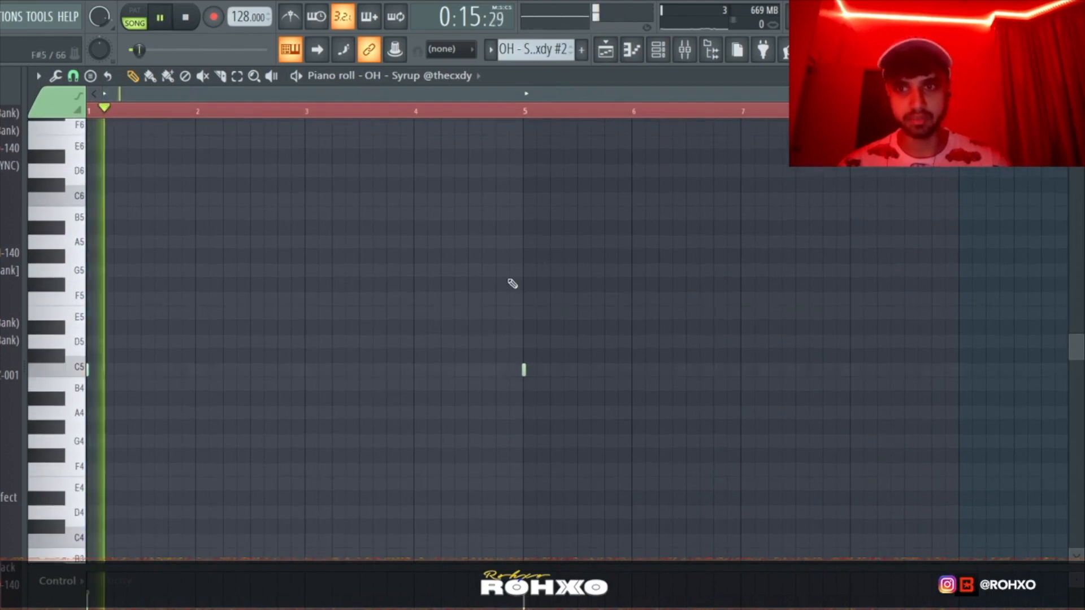
{"action": "left_click", "coordinate": [497, 109]}
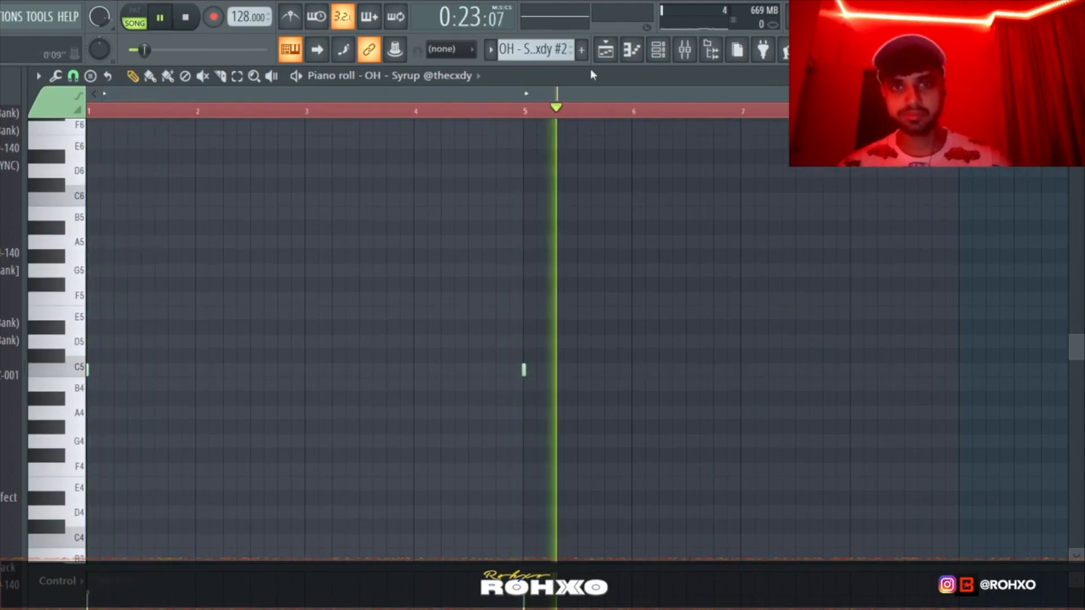
{"action": "left_click", "coordinate": [605, 49]}
{"action": "key", "text": "space"}
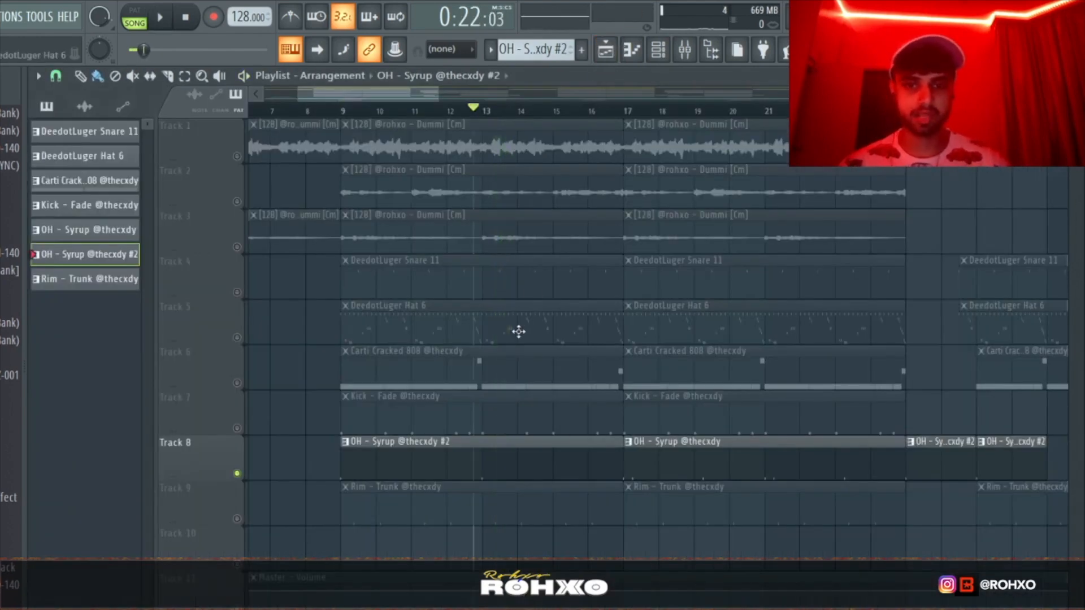
Solo Track 9, play the Rim - Trunk pattern from bar 9 while examining its notes in the piano roll, then return to the playlist.
{"action": "left_click", "coordinate": [351, 109]}
{"action": "right_click", "coordinate": [238, 518]}
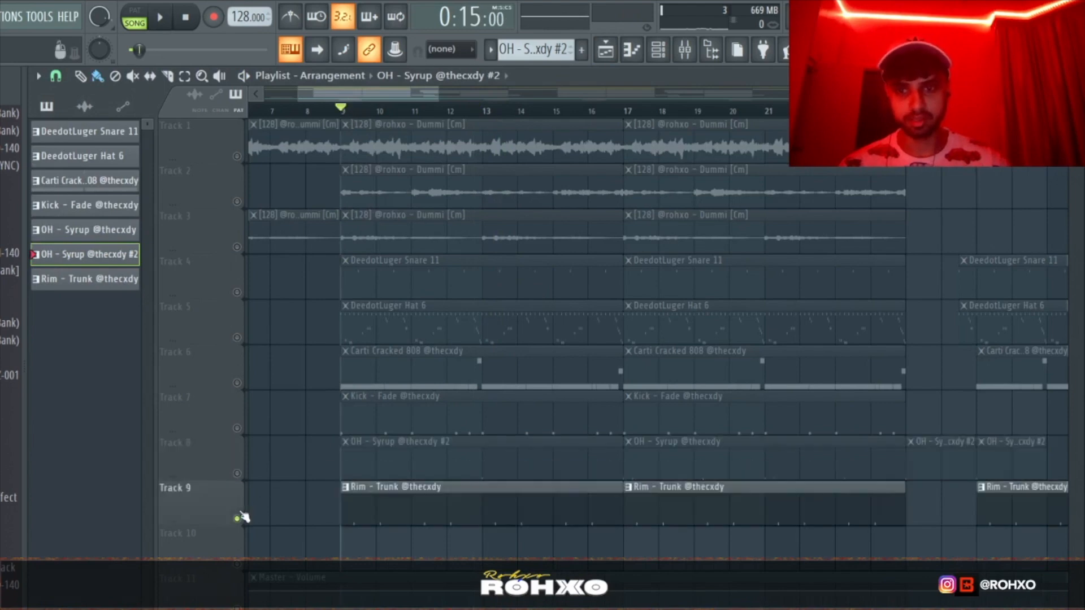
{"action": "double_click", "coordinate": [393, 486]}
{"action": "key", "text": "space"}
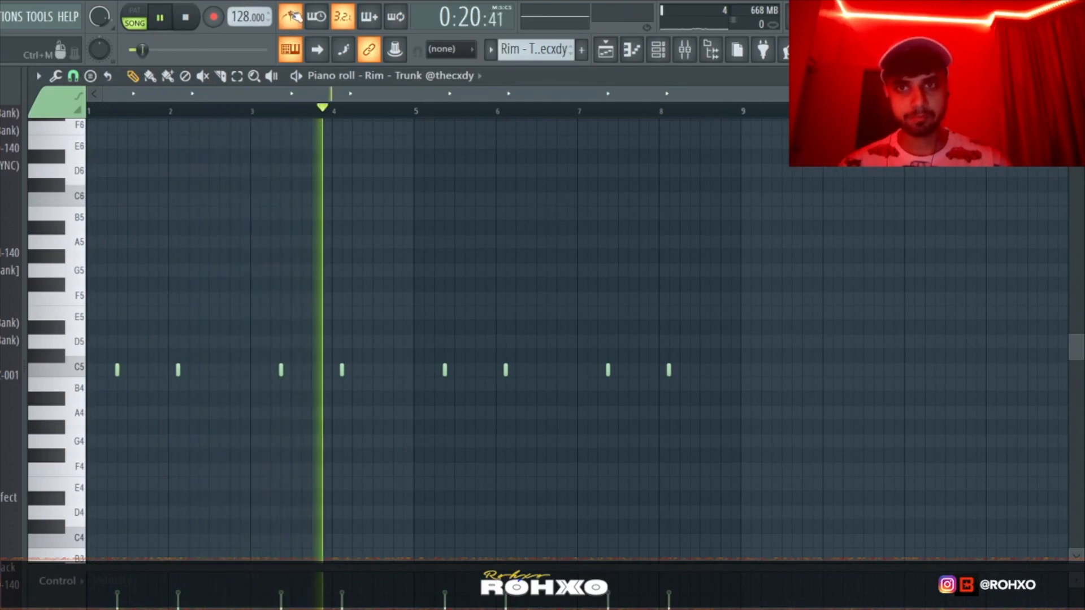
{"action": "key", "text": "space"}
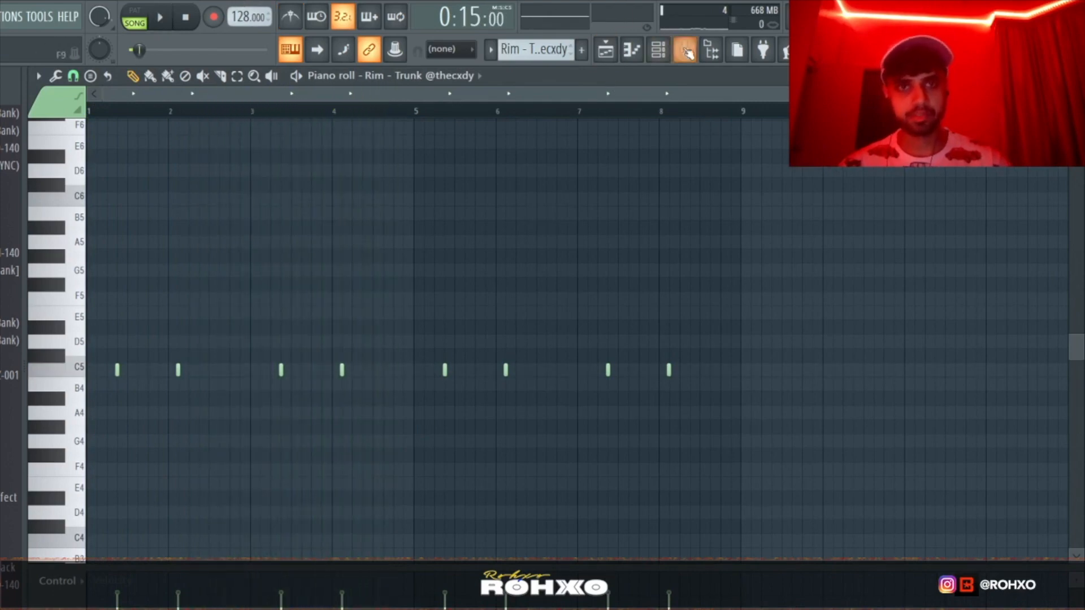
{"action": "left_click", "coordinate": [605, 50]}
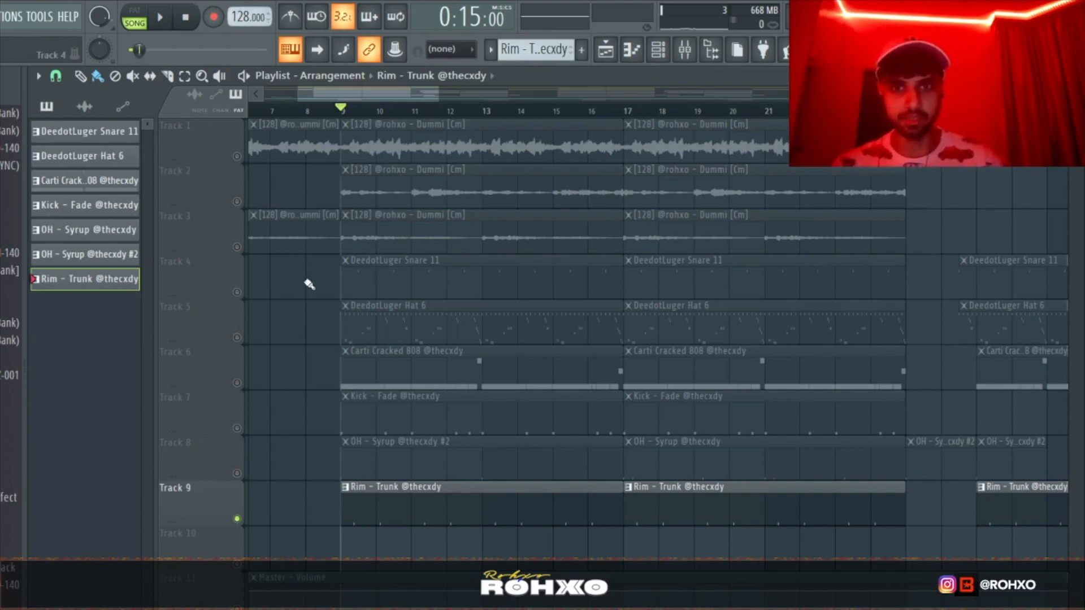
Enable Tracks 4 to 8 alongside Track 9, play all the drum and 808 patterns together from bar 9, and stop playback.
{"action": "scroll", "coordinate": [310, 284], "scroll_direction": "up", "scroll_amount": 2}
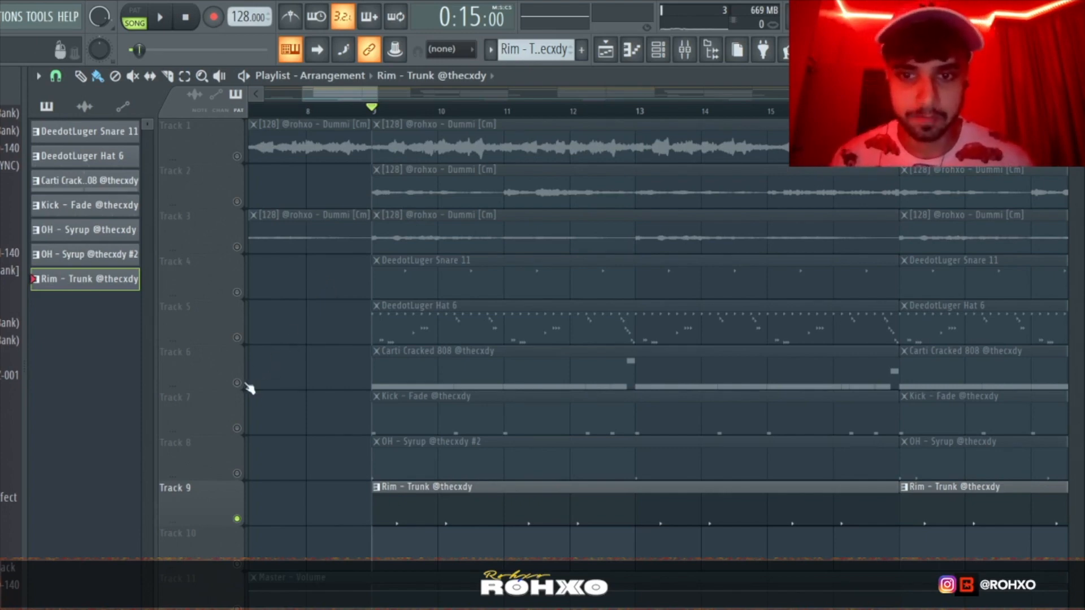
{"action": "scroll", "coordinate": [276, 352], "scroll_direction": "down", "scroll_amount": 1}
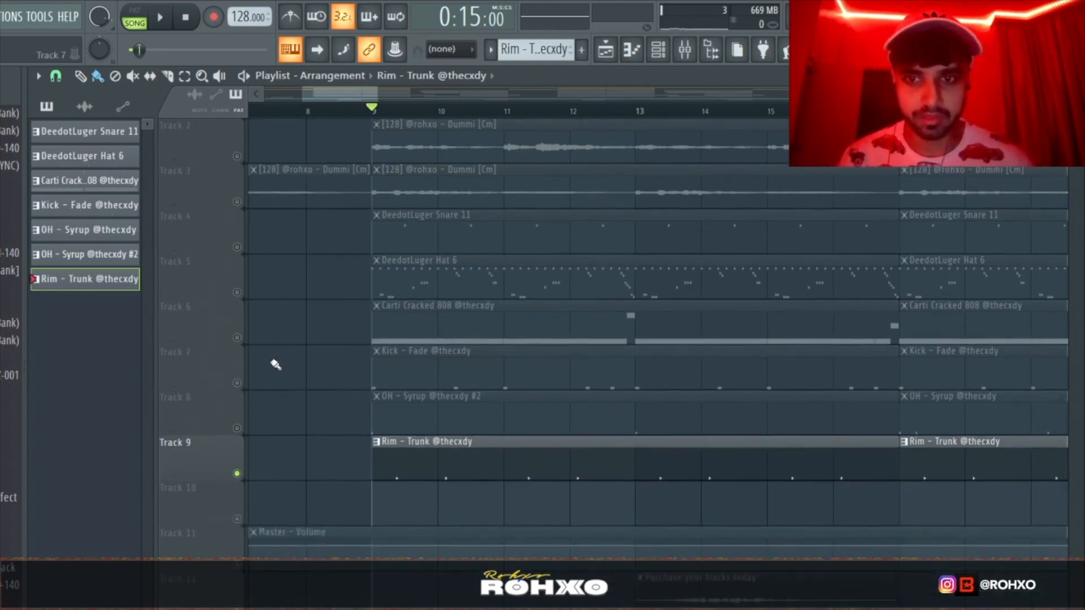
{"action": "left_click_drag", "start_coordinate": [244, 429], "coordinate": [236, 260]}
{"action": "scroll", "coordinate": [300, 310], "scroll_direction": "down", "scroll_amount": 5}
{"action": "key", "text": "space"}
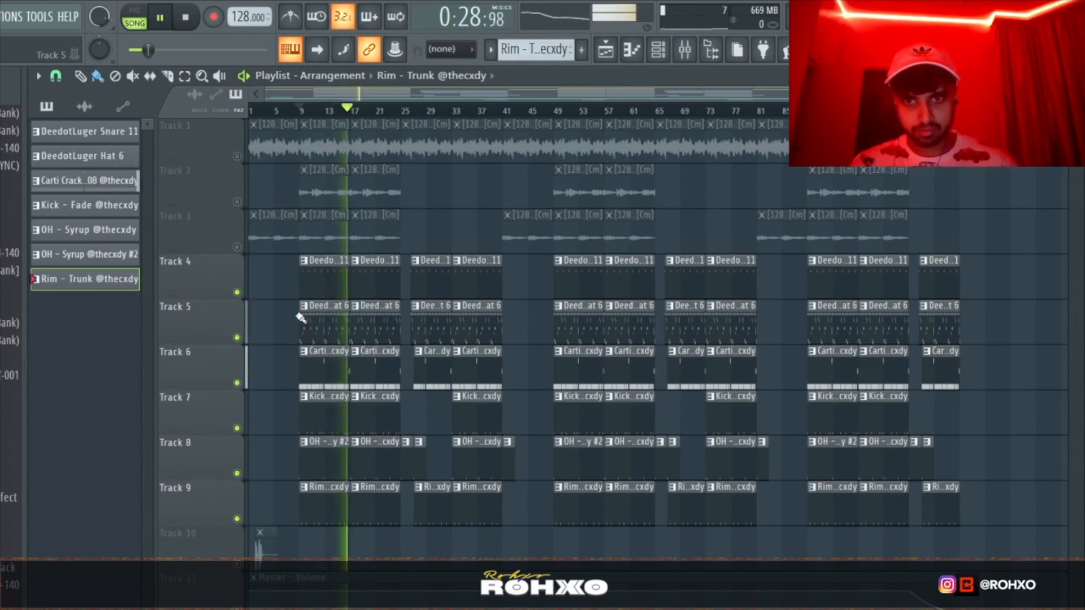
{"action": "key", "text": "space"}
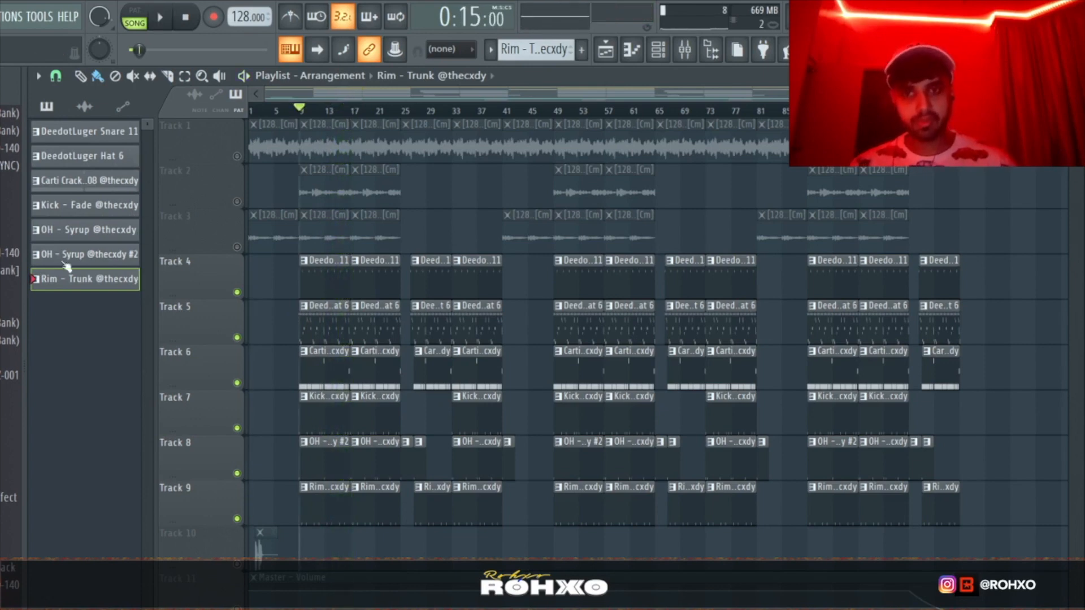
Re-enable all playlist tracks, including the melody loops on Tracks 1 to 3, and look over the full arrangement.
{"action": "right_click", "coordinate": [238, 337]}
{"action": "right_click", "coordinate": [237, 337]}
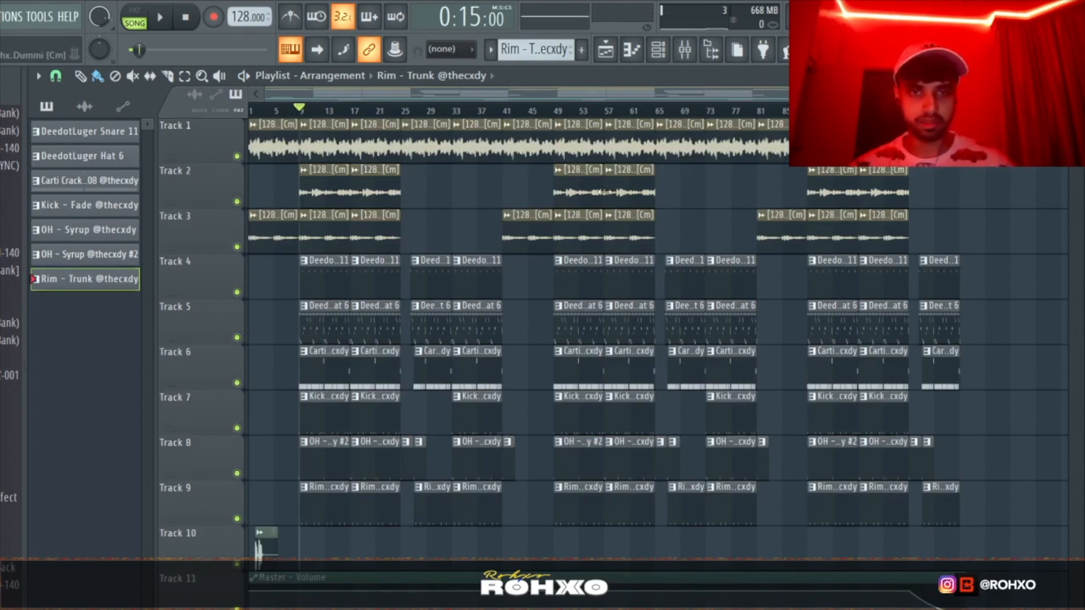
{"action": "scroll", "coordinate": [545, 273], "scroll_direction": "up", "scroll_amount": 3}
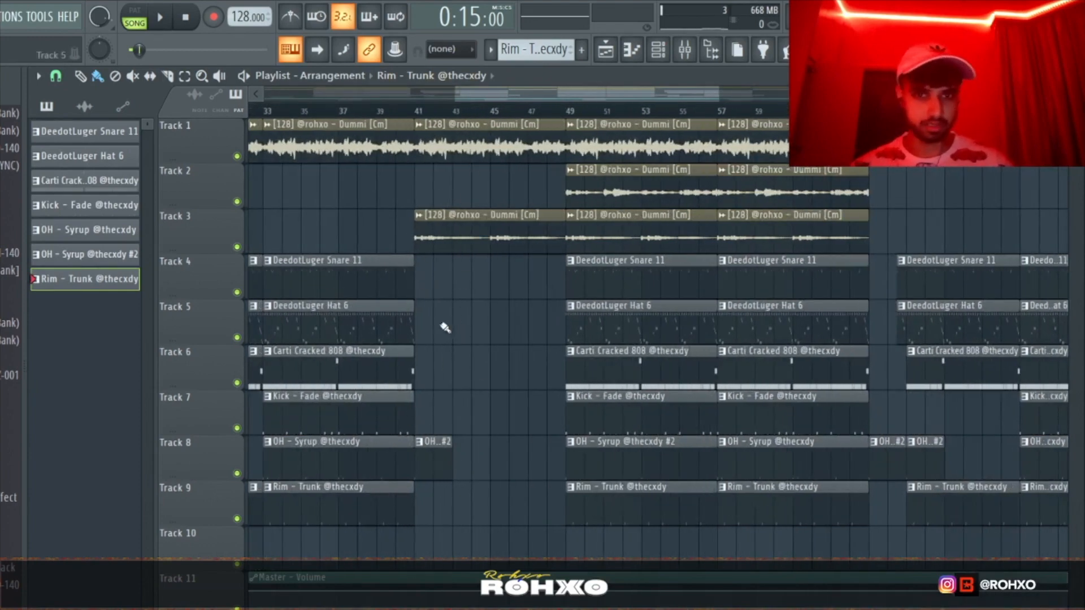
{"action": "scroll", "coordinate": [447, 329], "scroll_direction": "down", "scroll_amount": 3}
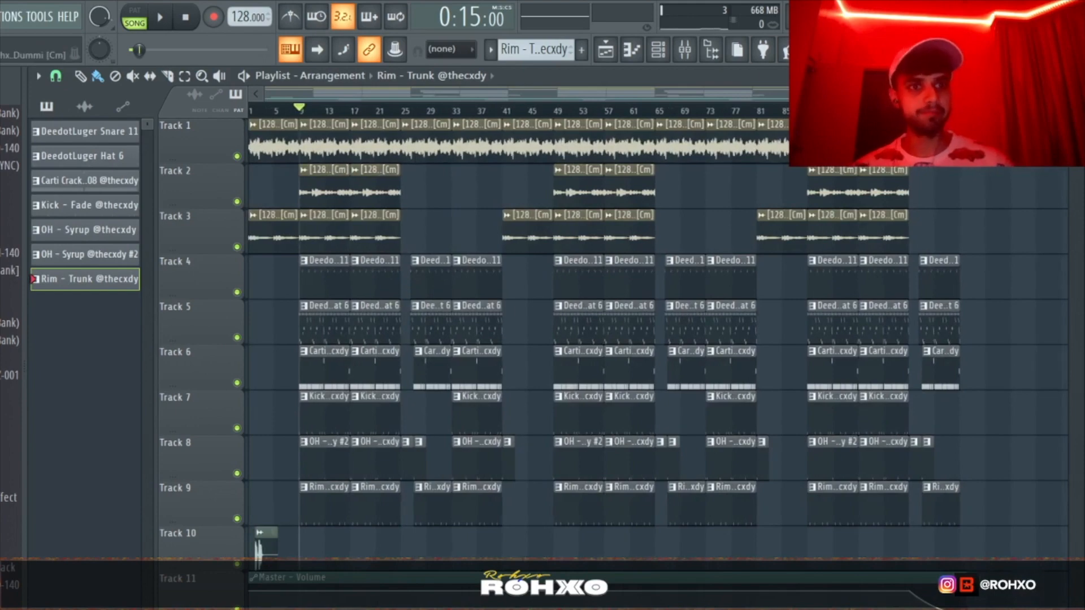